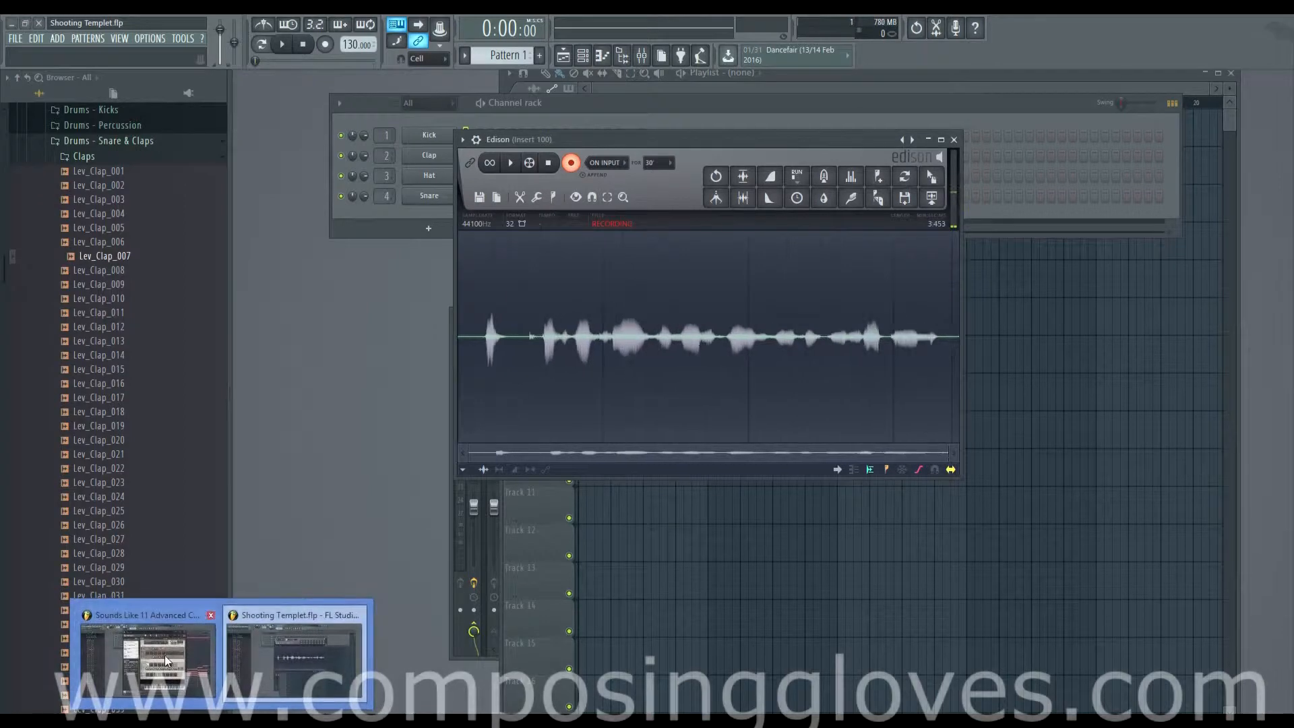
# Switch to the Sounds Like 11 Advanced Chord project and insert an AET Filter in the Soft Mallets group's first insert effects slot
pyautogui.click(145, 657)
pyautogui.moveTo(555, 75); pyautogui.dragTo(551, 73)
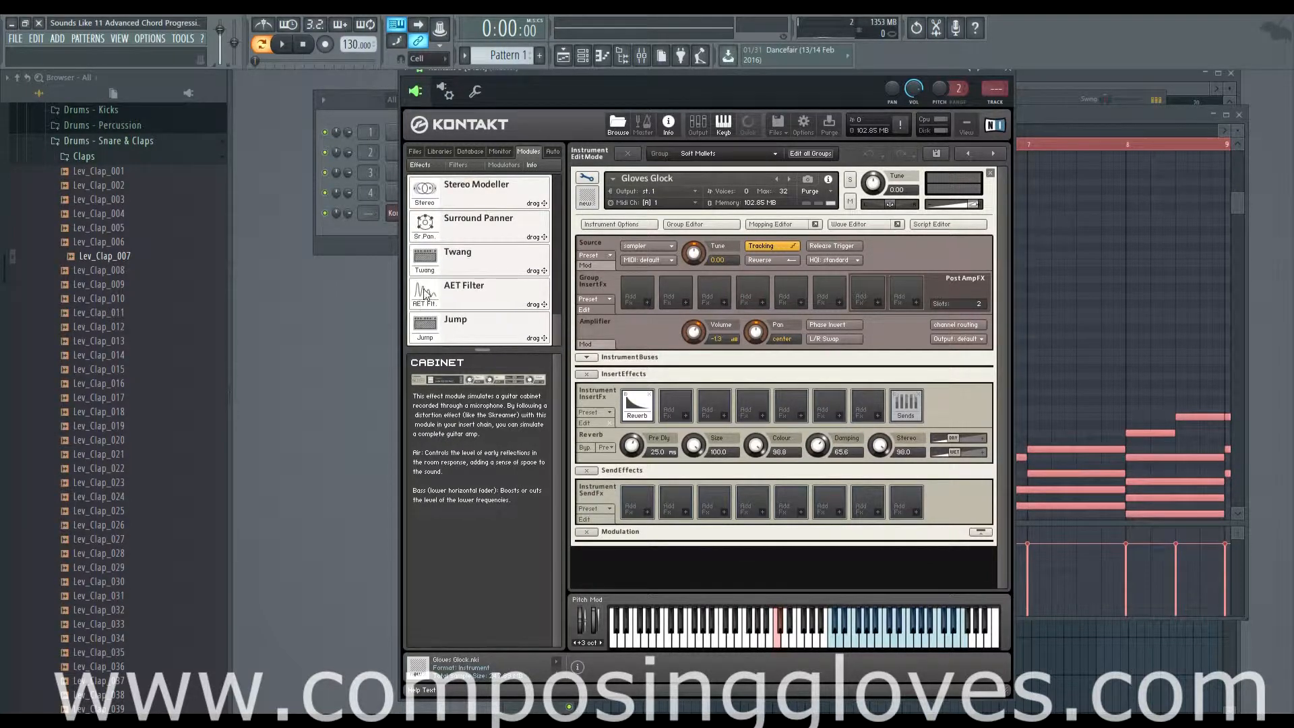
pyautogui.moveTo(427, 295); pyautogui.dragTo(636, 293)
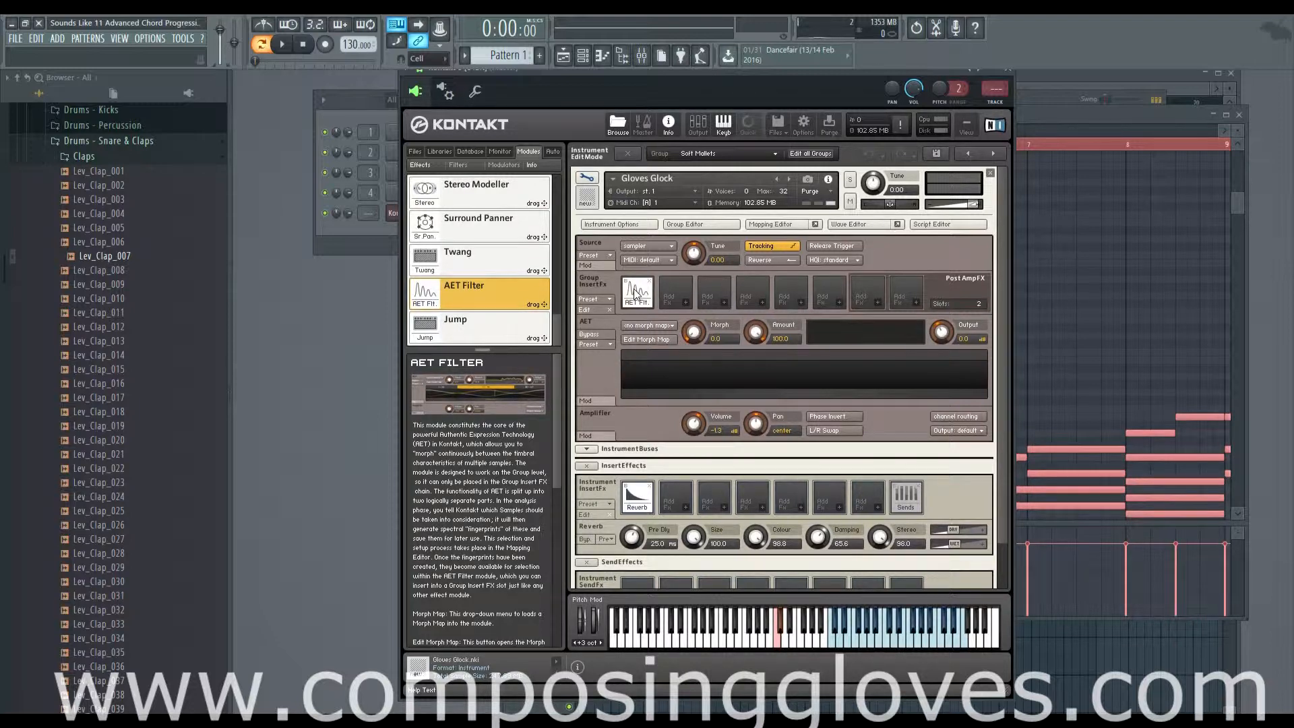
# Open the Mapping Editor and select all zones of the Soft Mallets group
pyautogui.click(787, 226)
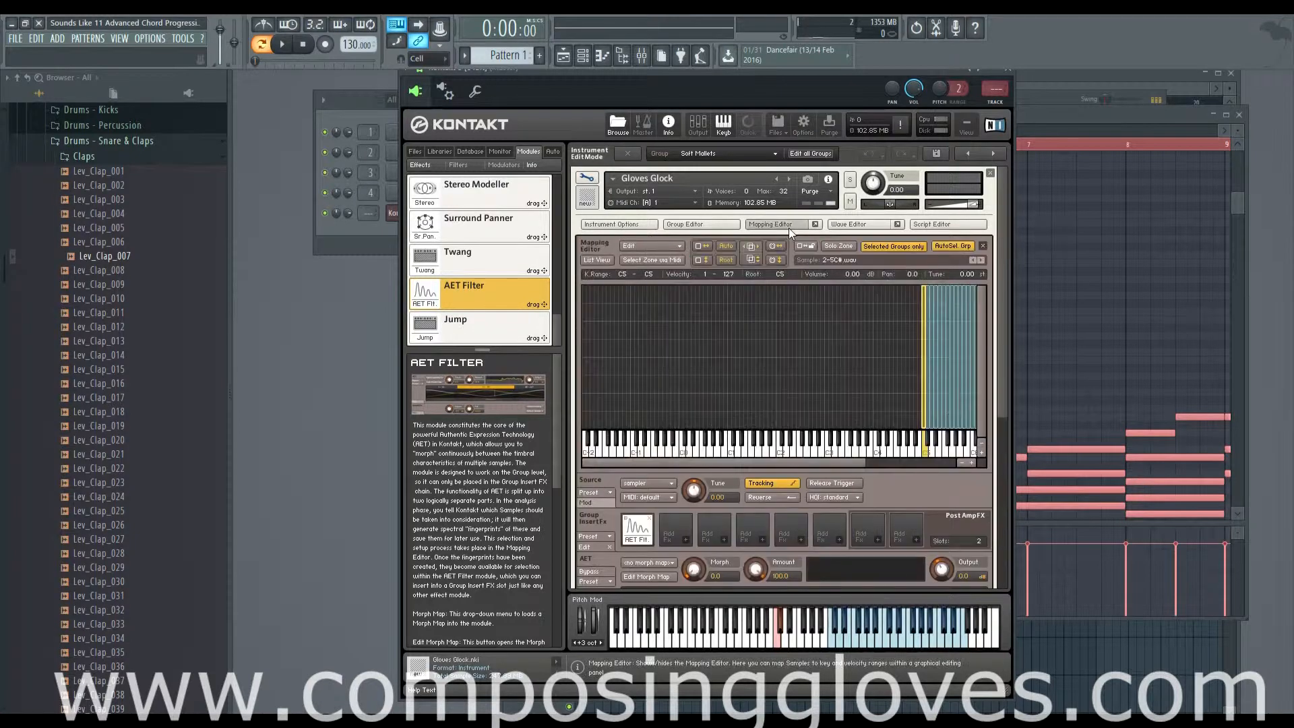
pyautogui.moveTo(758, 463); pyautogui.dragTo(900, 463)
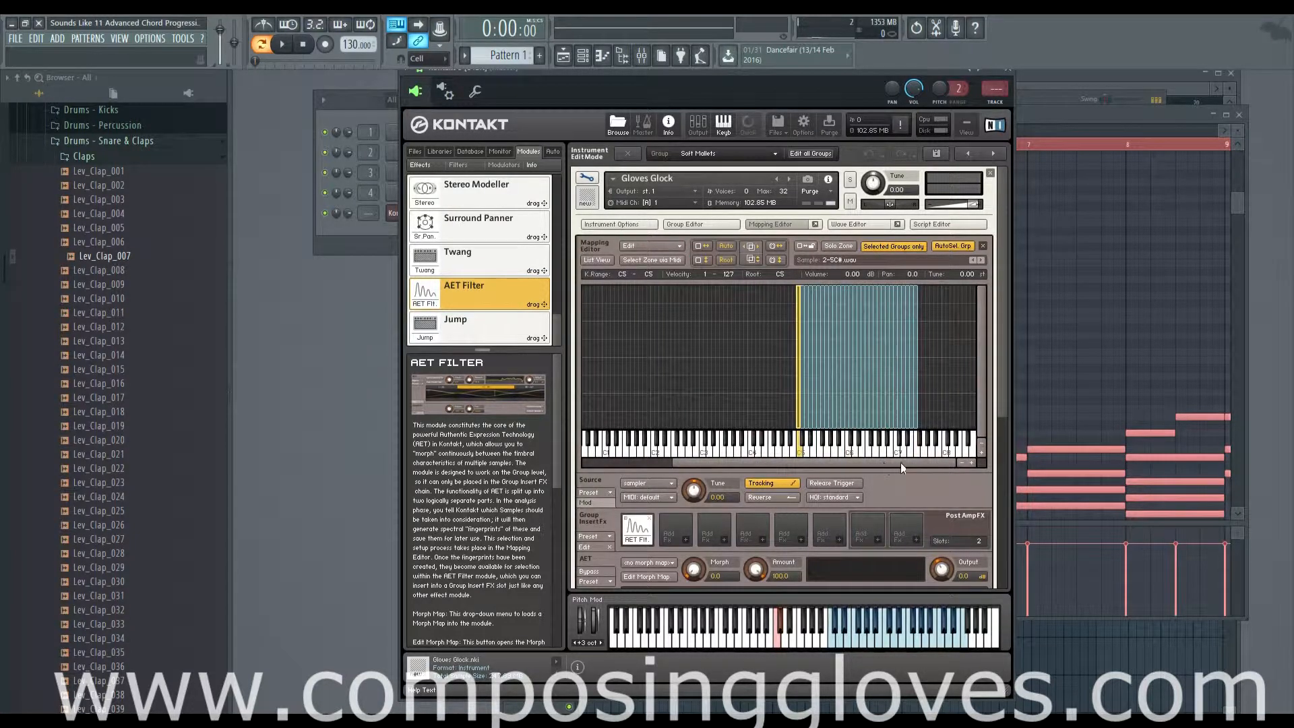
pyautogui.moveTo(767, 306); pyautogui.dragTo(985, 391)
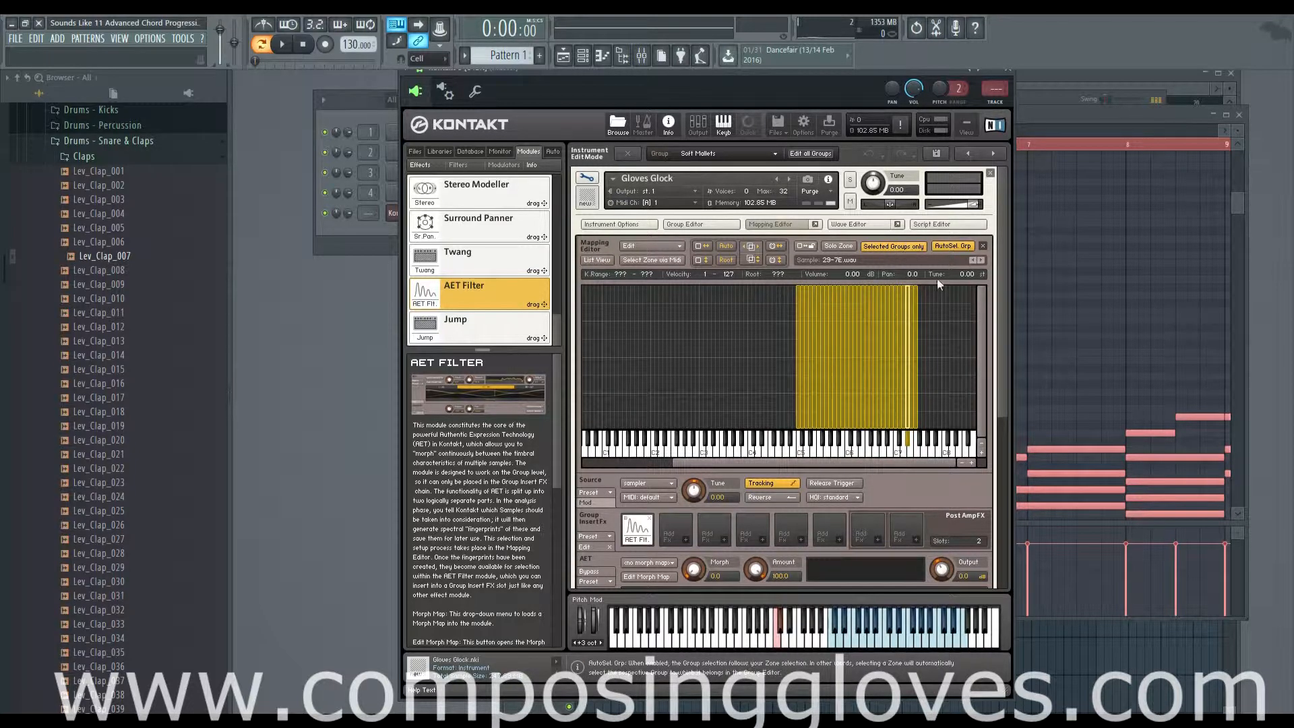
pyautogui.click(938, 391)
pyautogui.moveTo(928, 417); pyautogui.dragTo(751, 335)
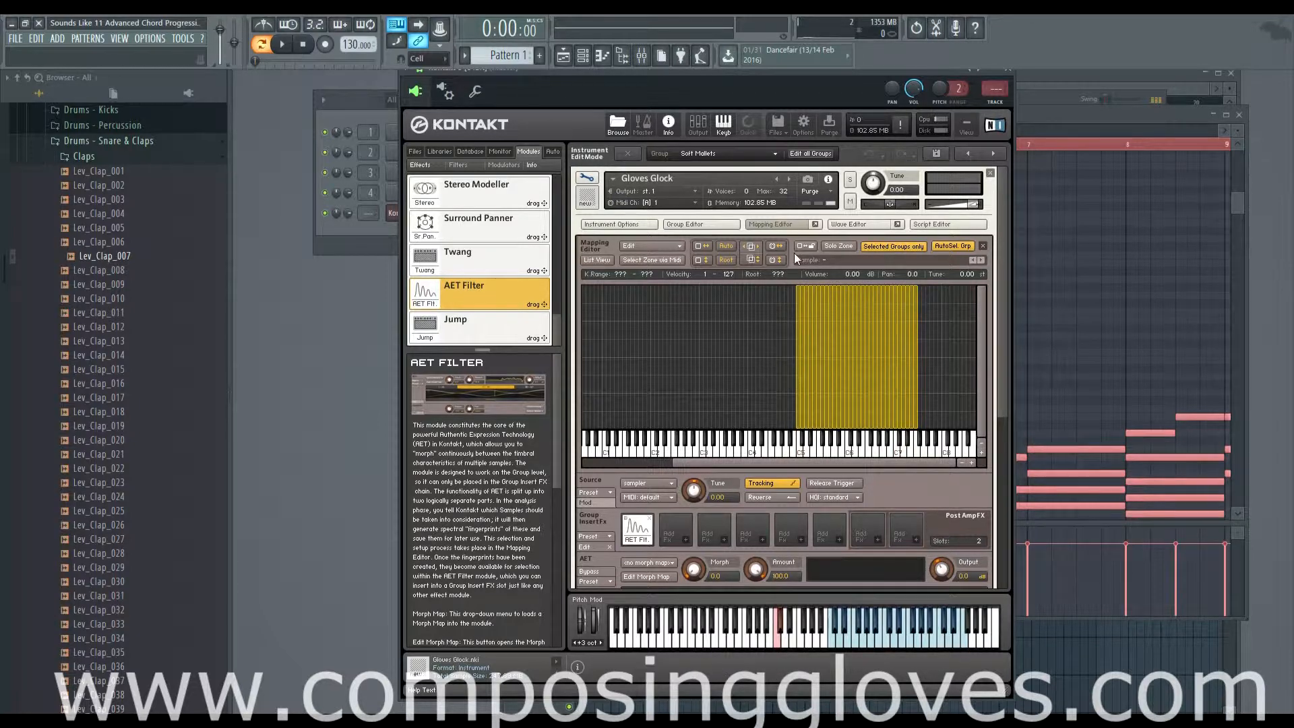
# Open the Group Editor, select the Hard Mallets group and audition a note on the keyboard
pyautogui.click(713, 225)
pyautogui.click(624, 263)
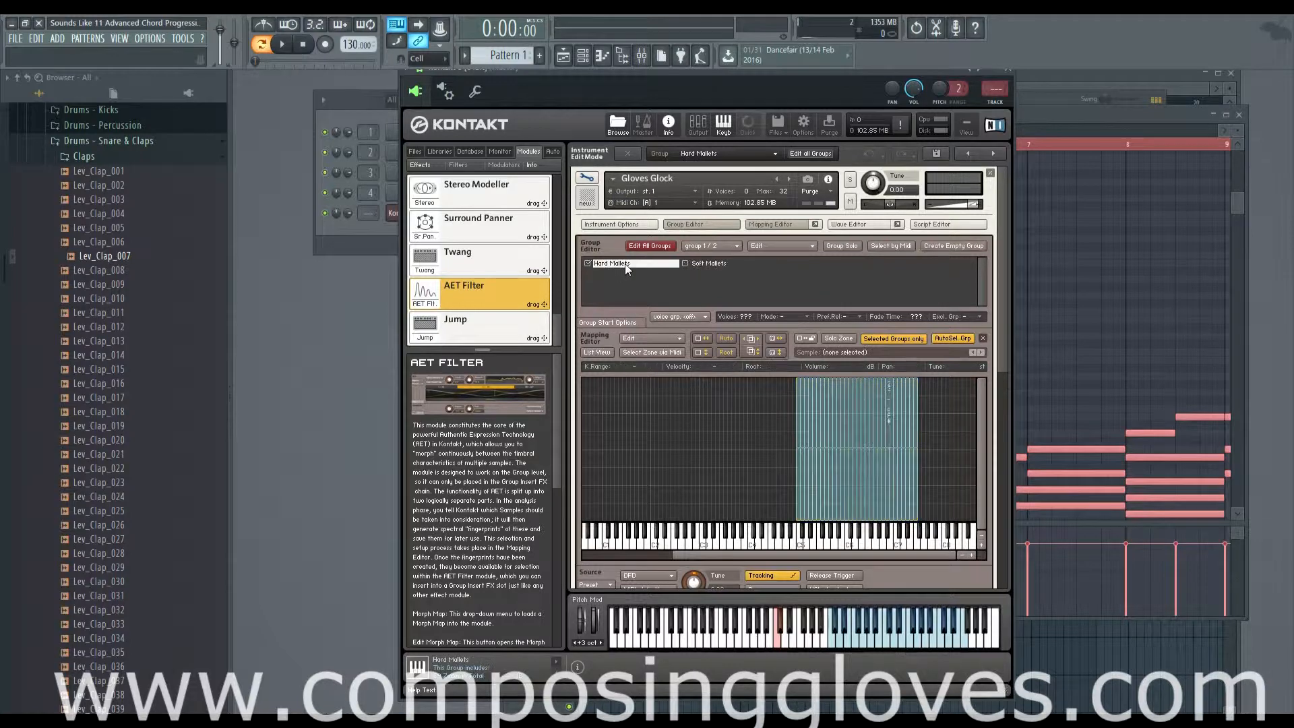
pyautogui.click(906, 632)
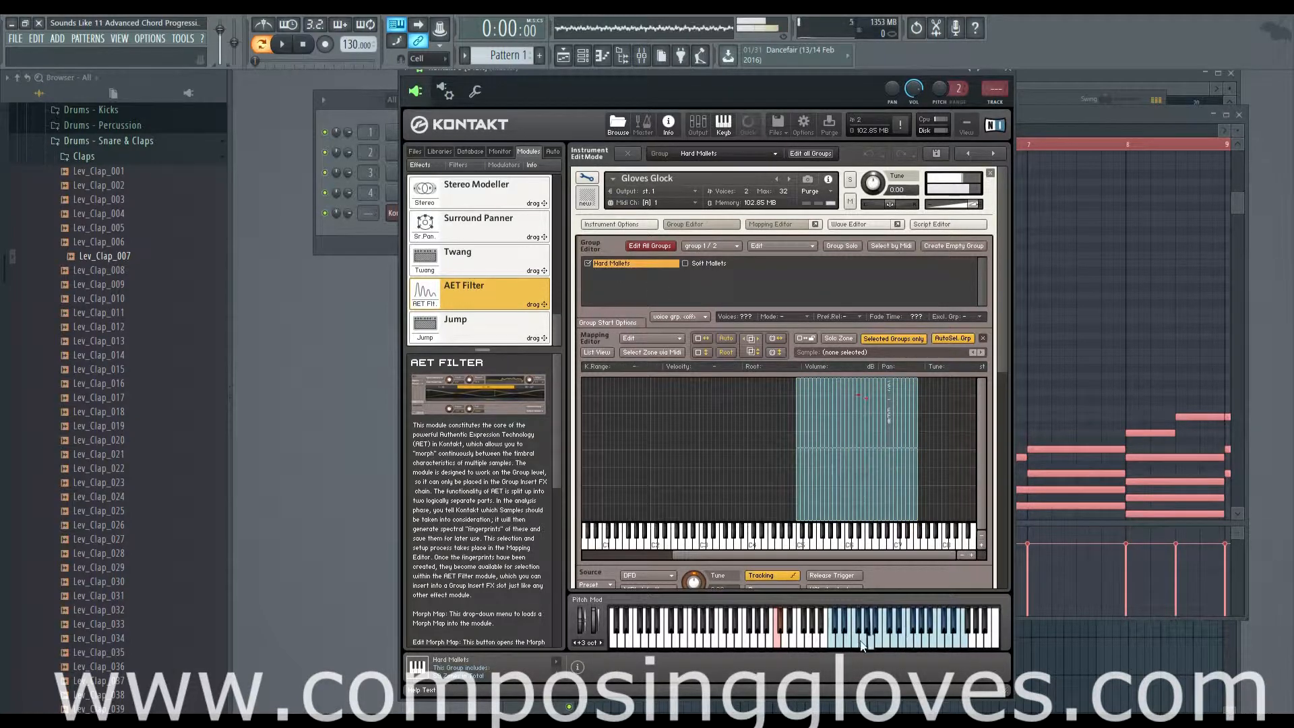
# Select all Hard Mallets zones and only the upper-velocity ones to compare the velocity layers, and examine the group's AET Filter
pyautogui.moveTo(776, 423); pyautogui.dragTo(961, 488)
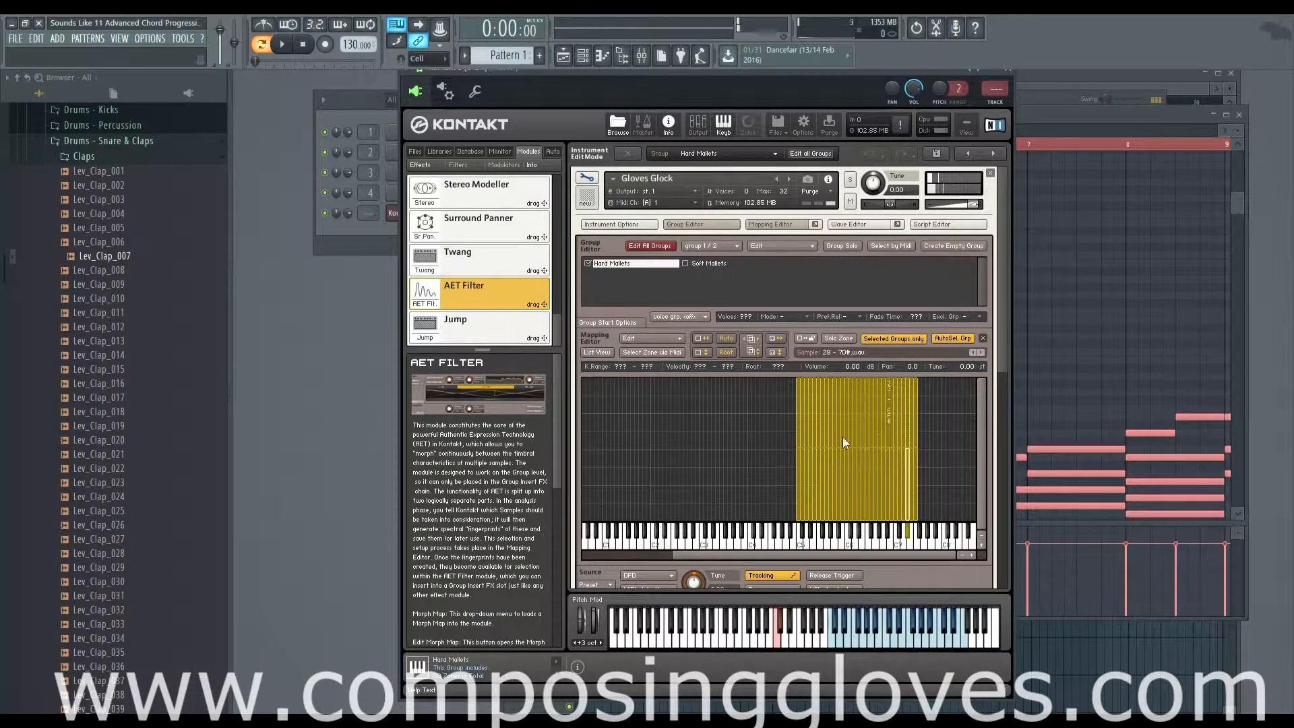
pyautogui.moveTo(767, 415); pyautogui.dragTo(944, 420)
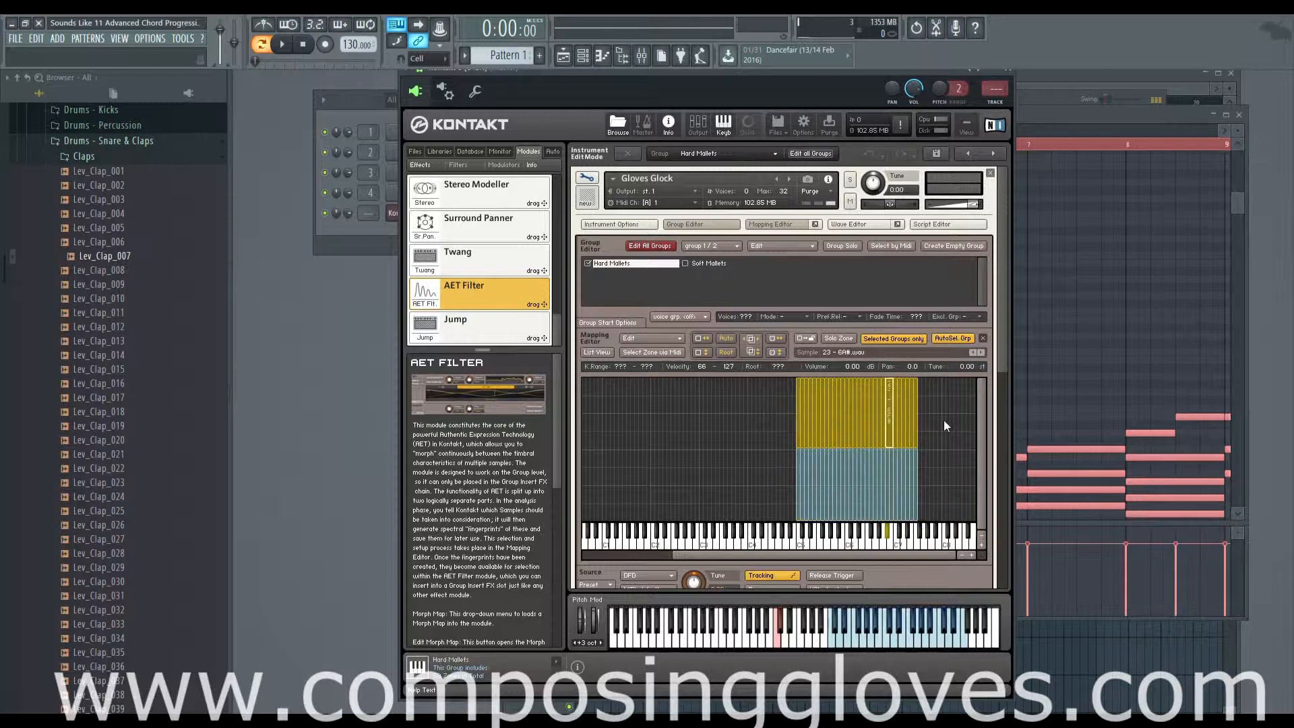
pyautogui.click(834, 637)
pyautogui.moveTo(768, 396); pyautogui.dragTo(956, 489)
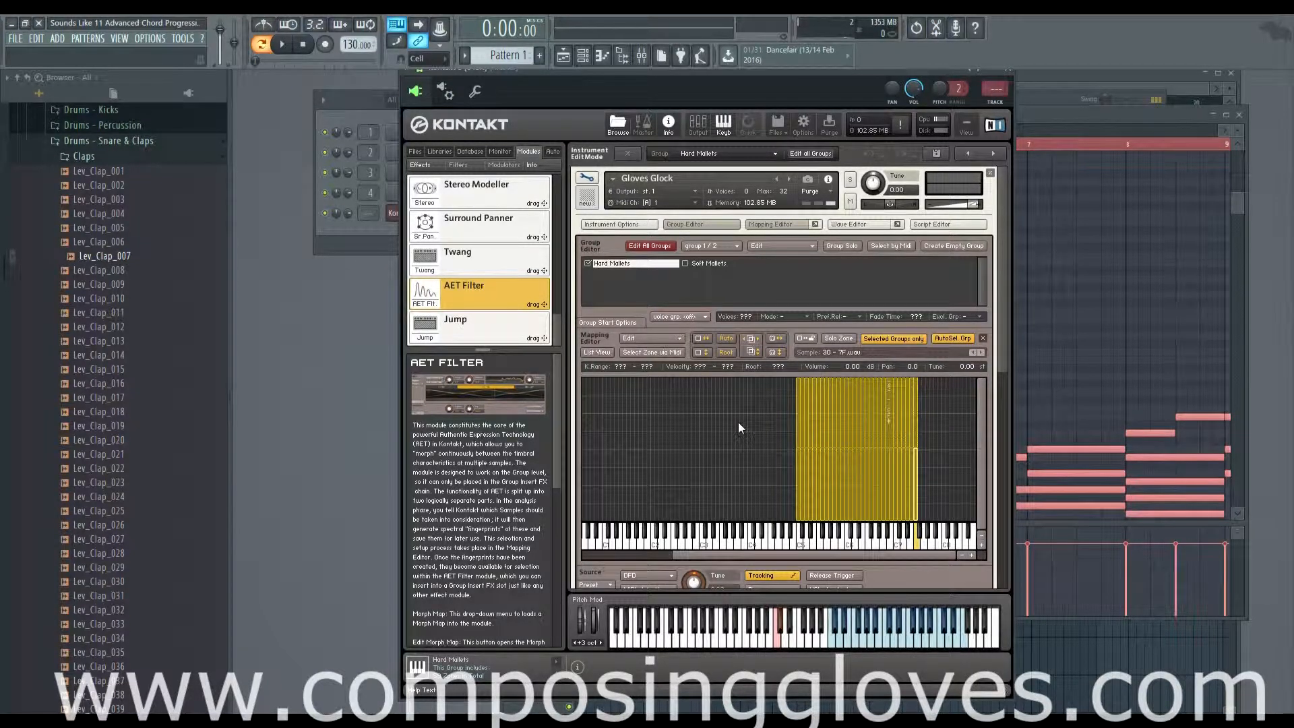
pyautogui.moveTo(745, 405); pyautogui.dragTo(1016, 419)
pyautogui.moveTo(1000, 370); pyautogui.dragTo(1002, 503)
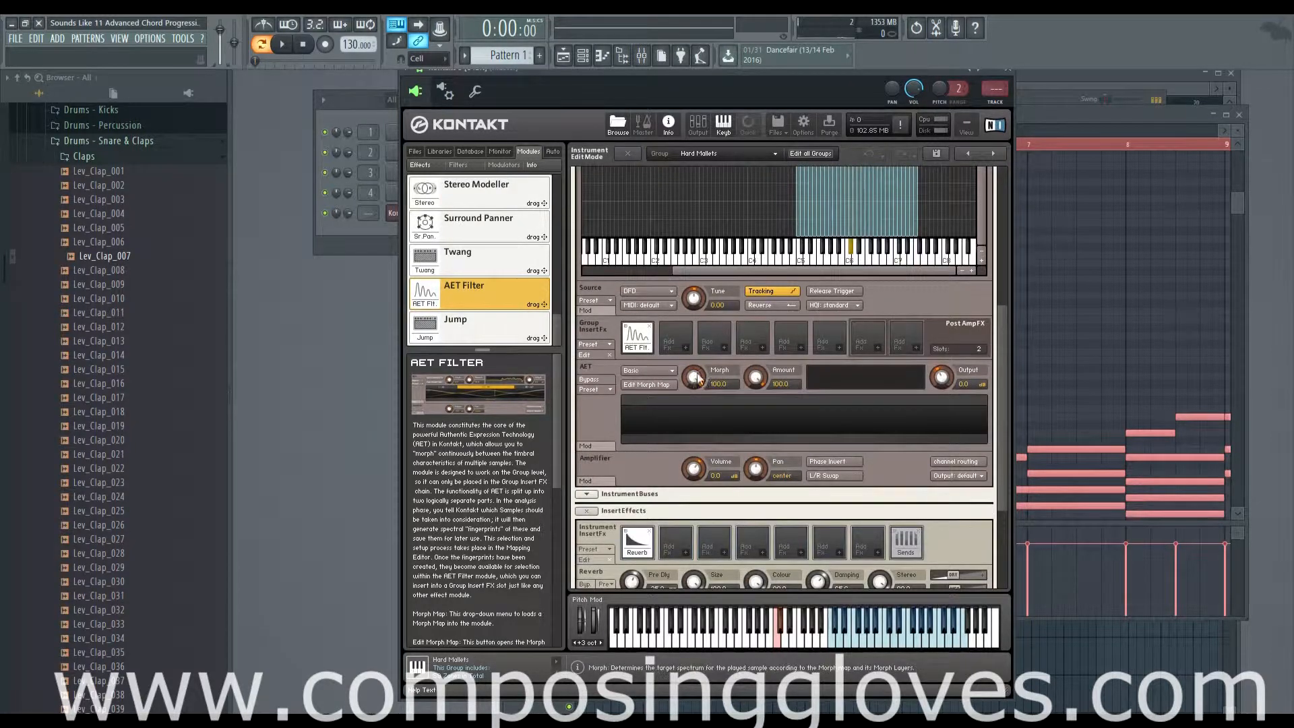
pyautogui.scroll(1, 964, 365)
pyautogui.scroll(1, 962, 359)
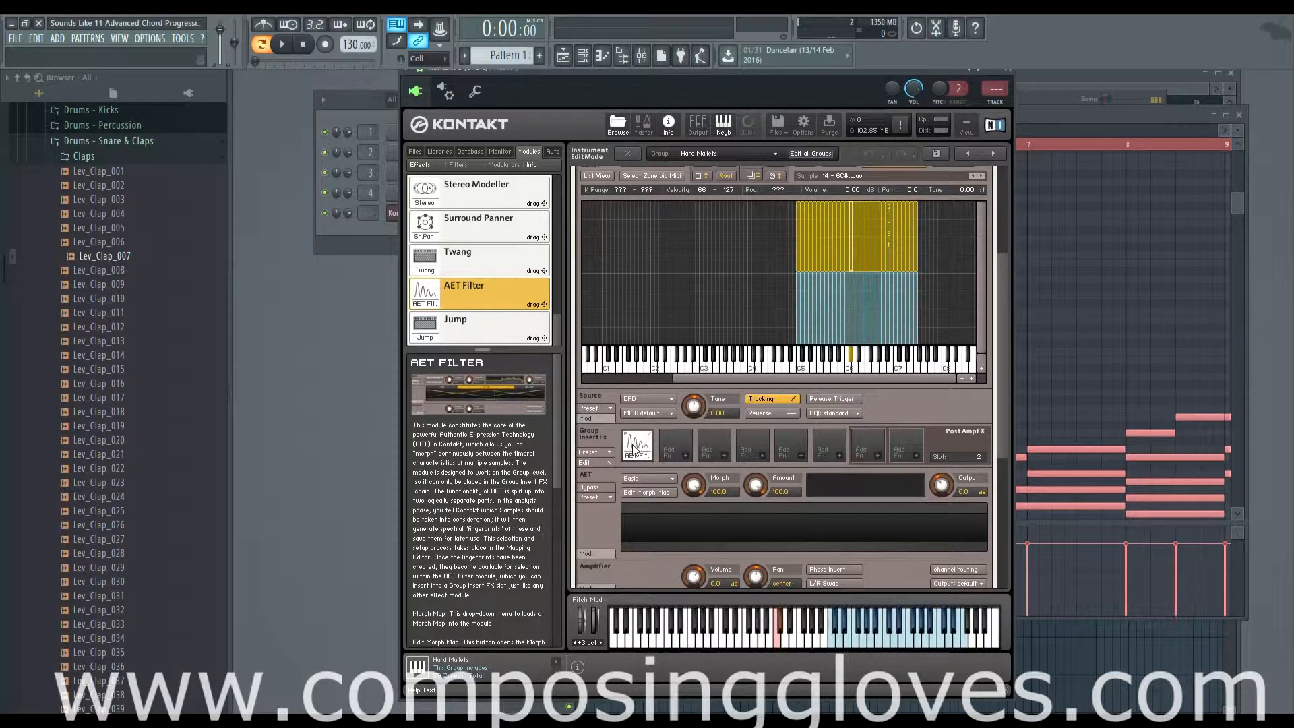
# Try to create an AET morph layer named Loud from the upper-velocity Hard Mallets zones, adjusting its analysis range
pyautogui.moveTo(1004, 405); pyautogui.dragTo(1004, 381)
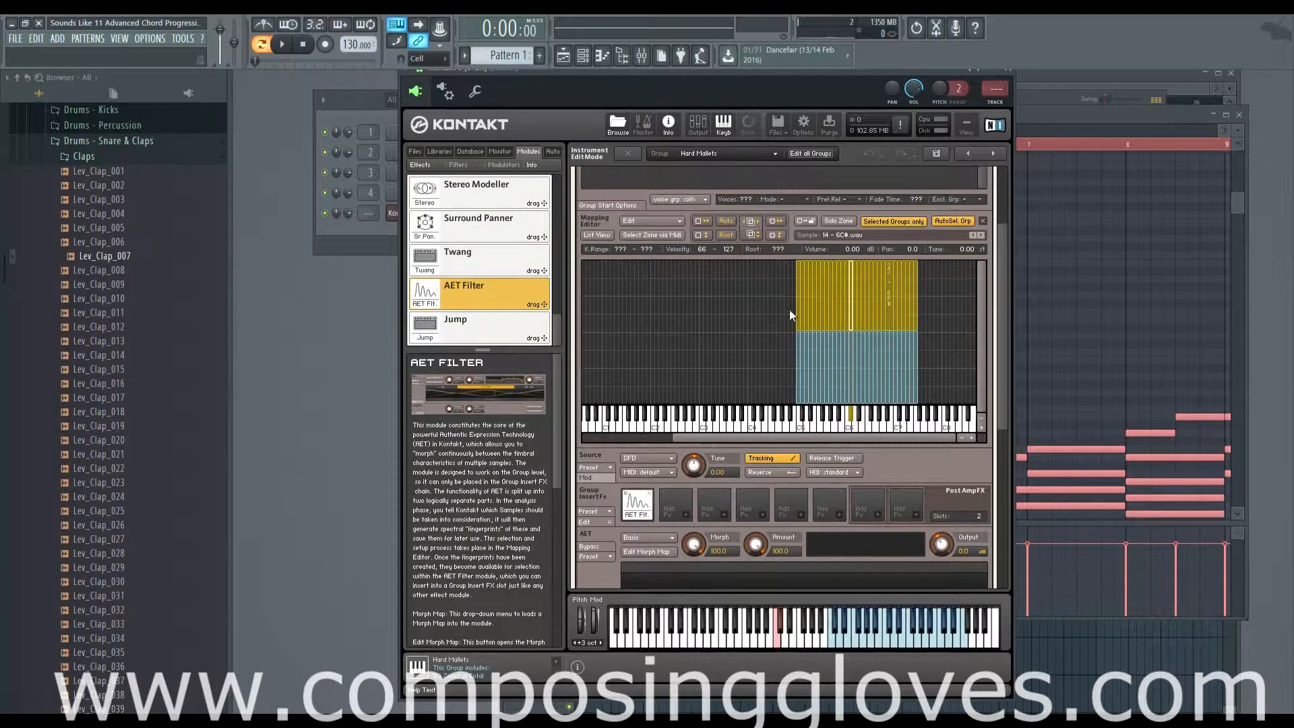
pyautogui.moveTo(756, 304); pyautogui.dragTo(946, 297)
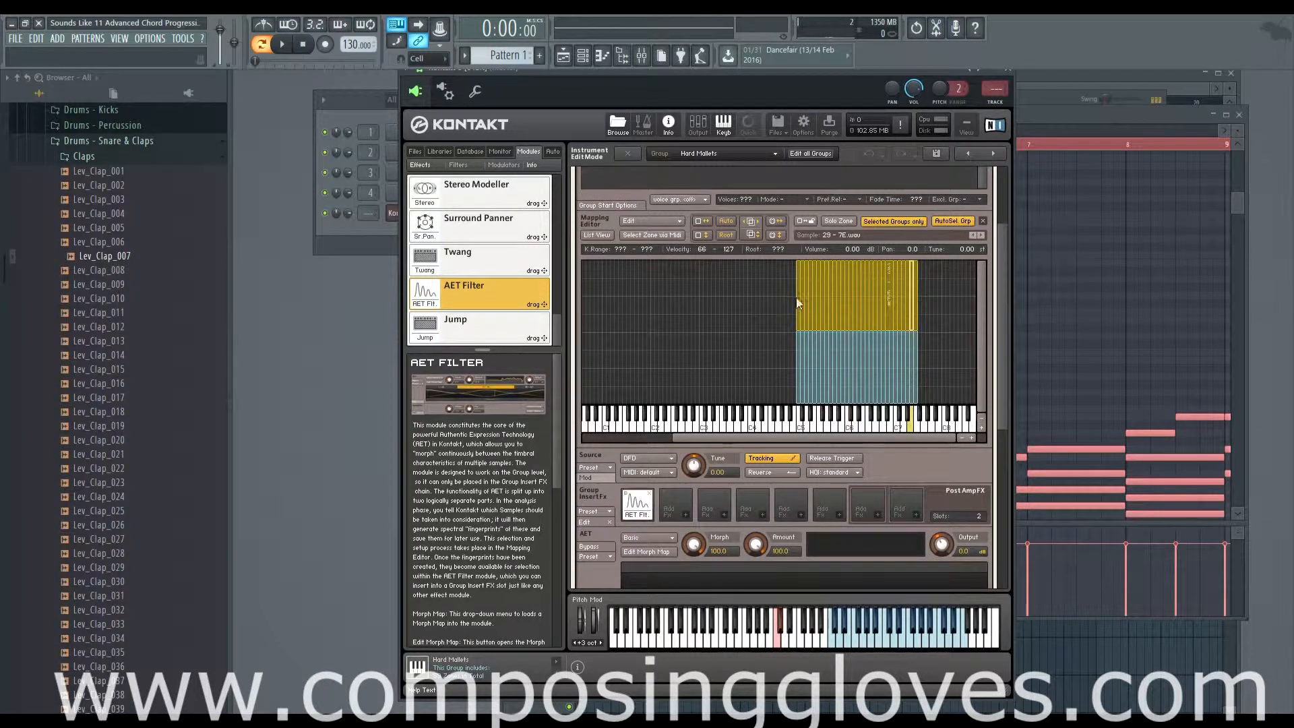
pyautogui.click(677, 219)
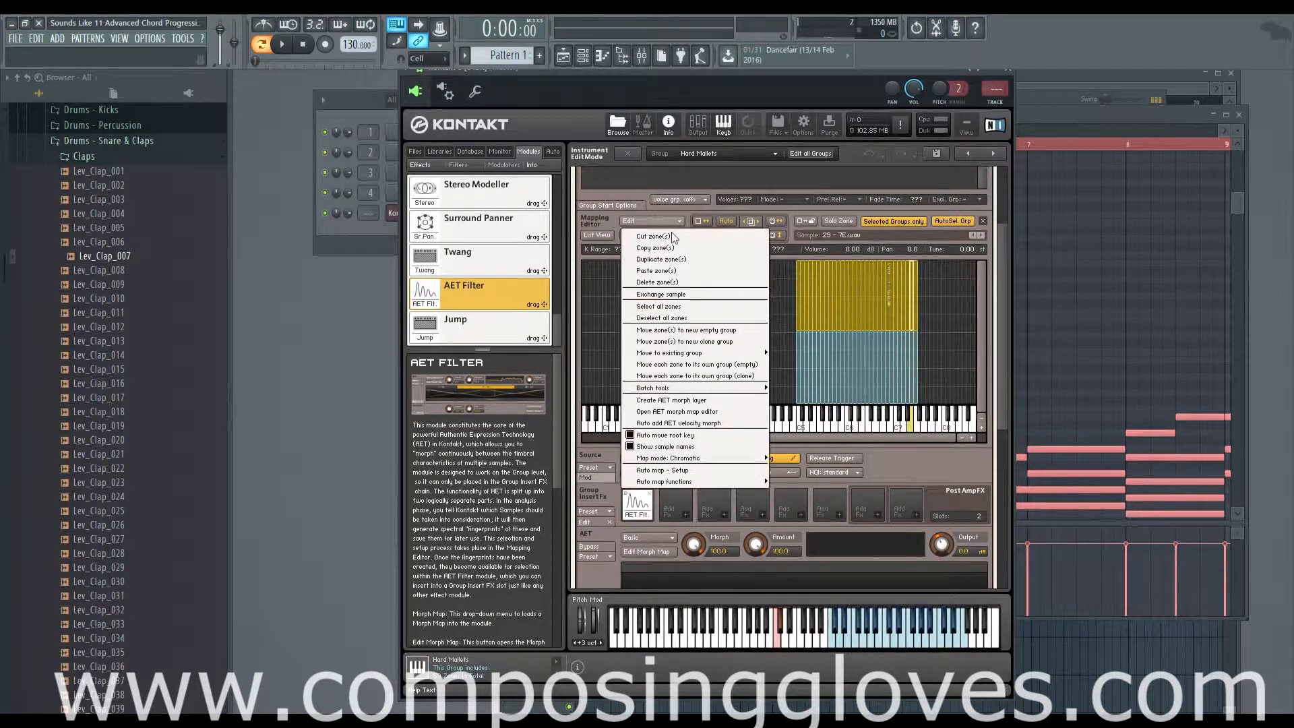
pyautogui.click(717, 402)
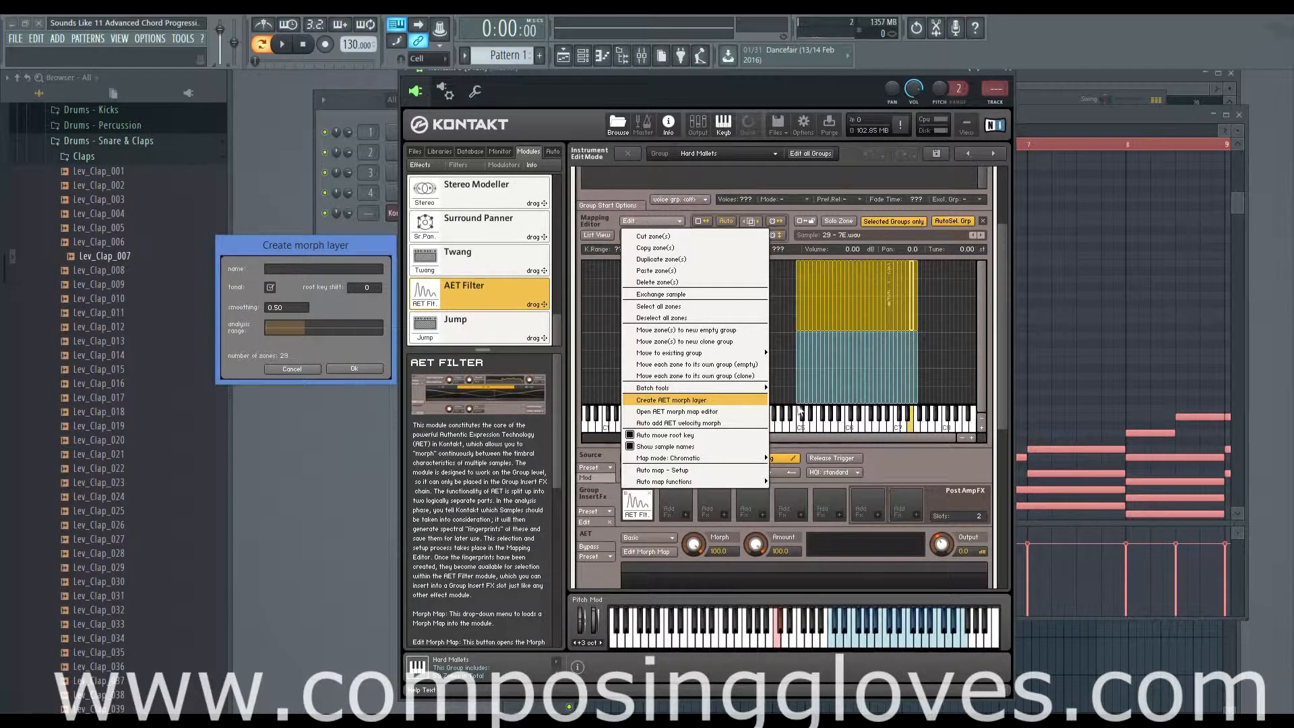
pyautogui.click(339, 269)
pyautogui.write('The Yup')
pyautogui.moveTo(317, 265); pyautogui.dragTo(189, 272)
pyautogui.write('Loud')
pyautogui.moveTo(300, 332)
pyautogui.mouseDown()
pyautogui.moveTo(278, 332)
pyautogui.moveTo(293, 333)
pyautogui.mouseUp()
pyautogui.click(341, 369)
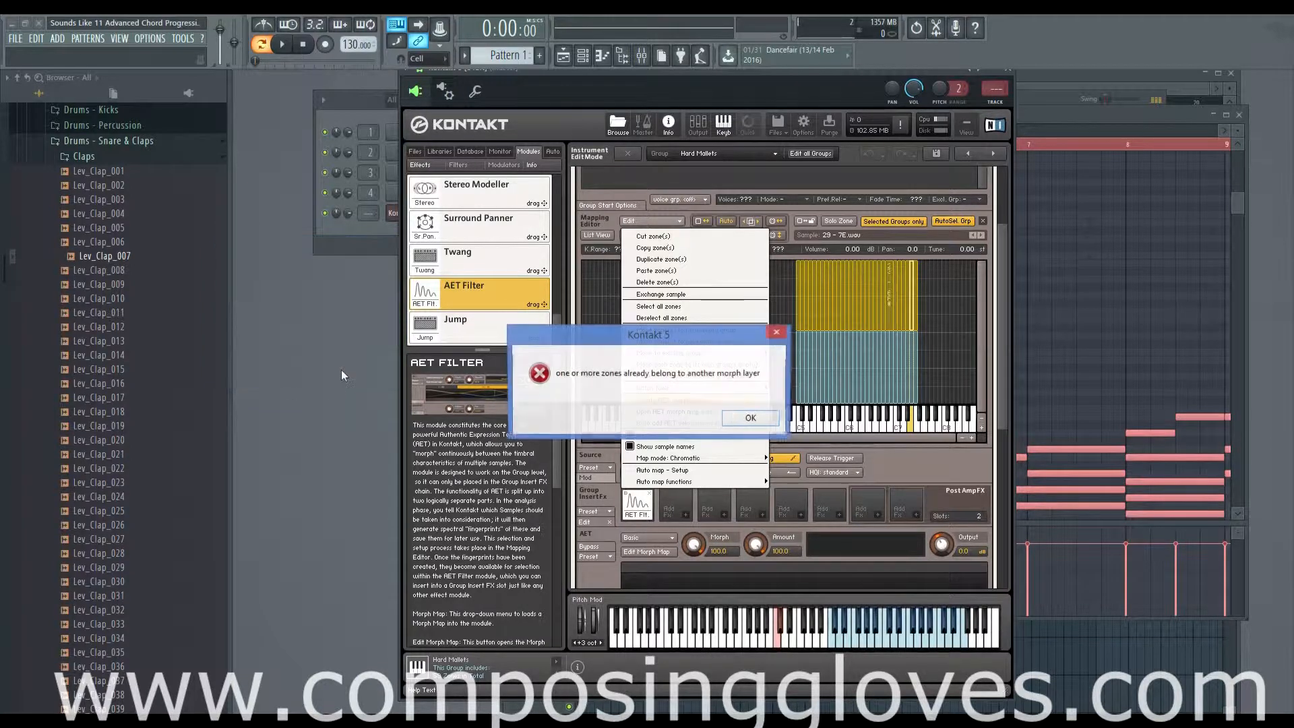
pyautogui.click(750, 417)
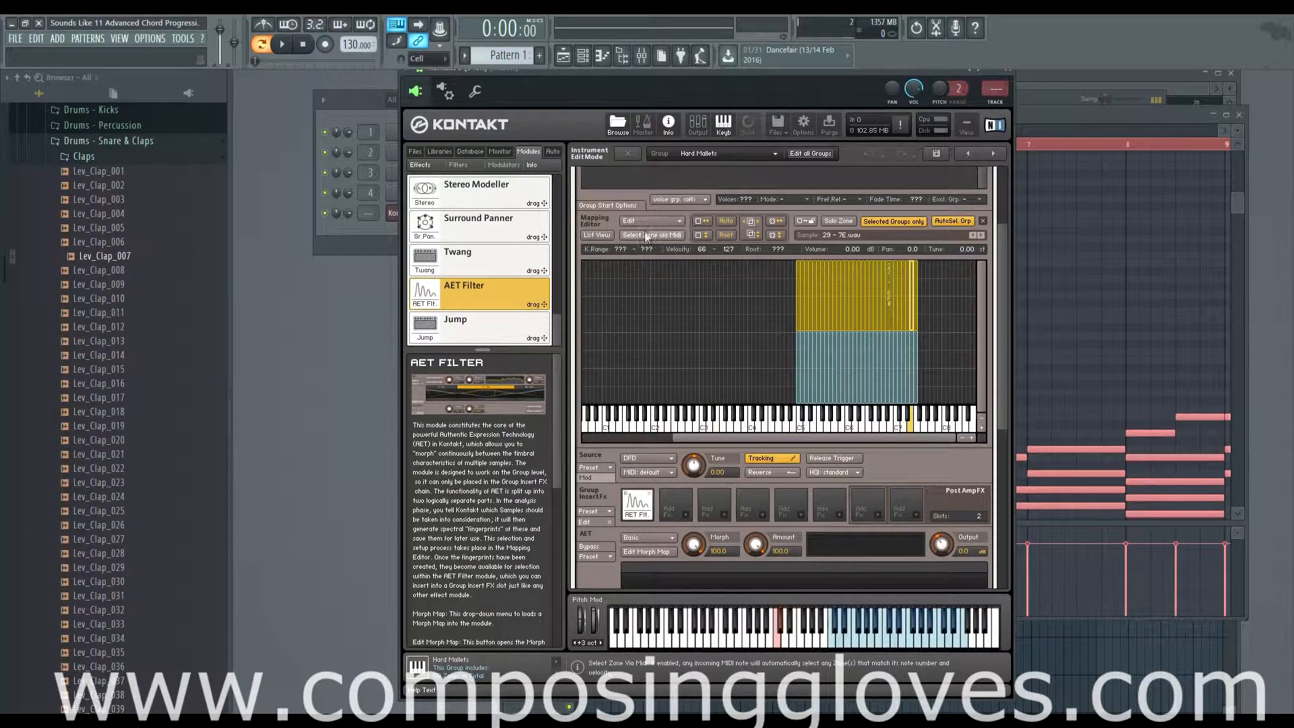
# Select the lower-velocity Hard Mallets zones and add a morph map named That Layer in the AET morph map editor
pyautogui.click(904, 364)
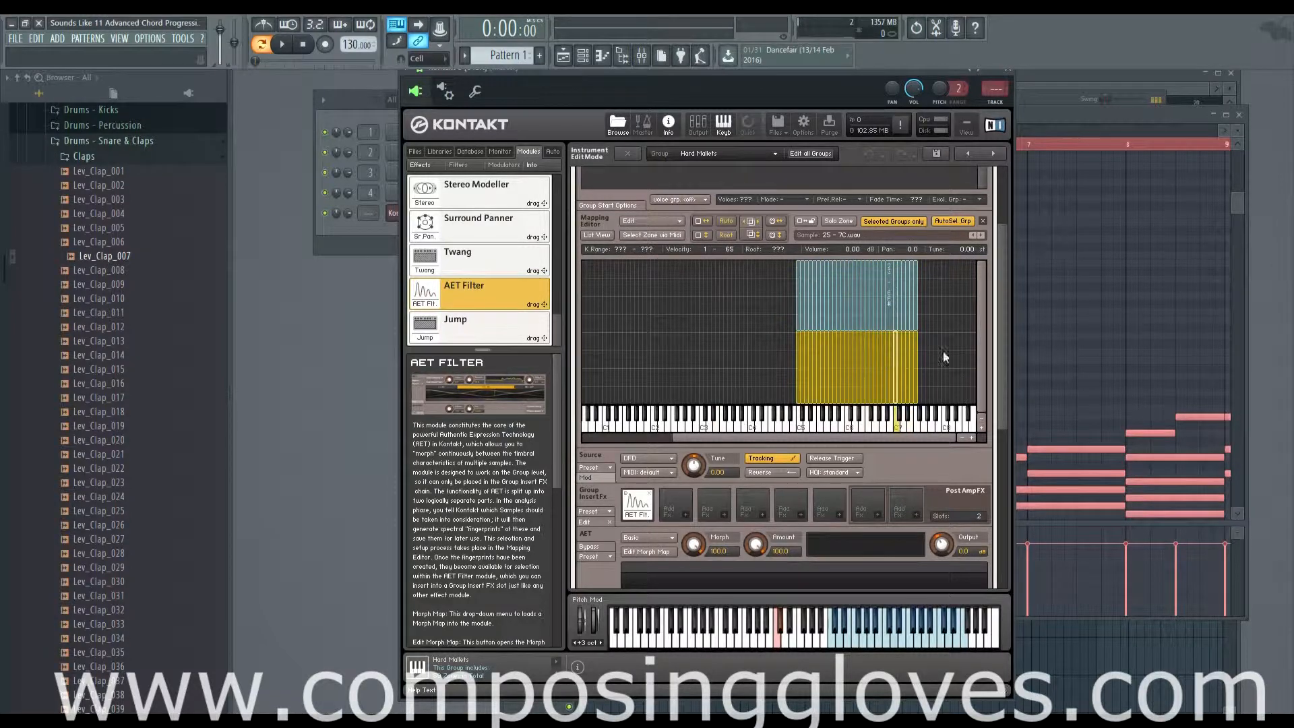
pyautogui.moveTo(1003, 368)
pyautogui.mouseDown()
pyautogui.moveTo(1002, 418)
pyautogui.moveTo(992, 361)
pyautogui.mouseUp()
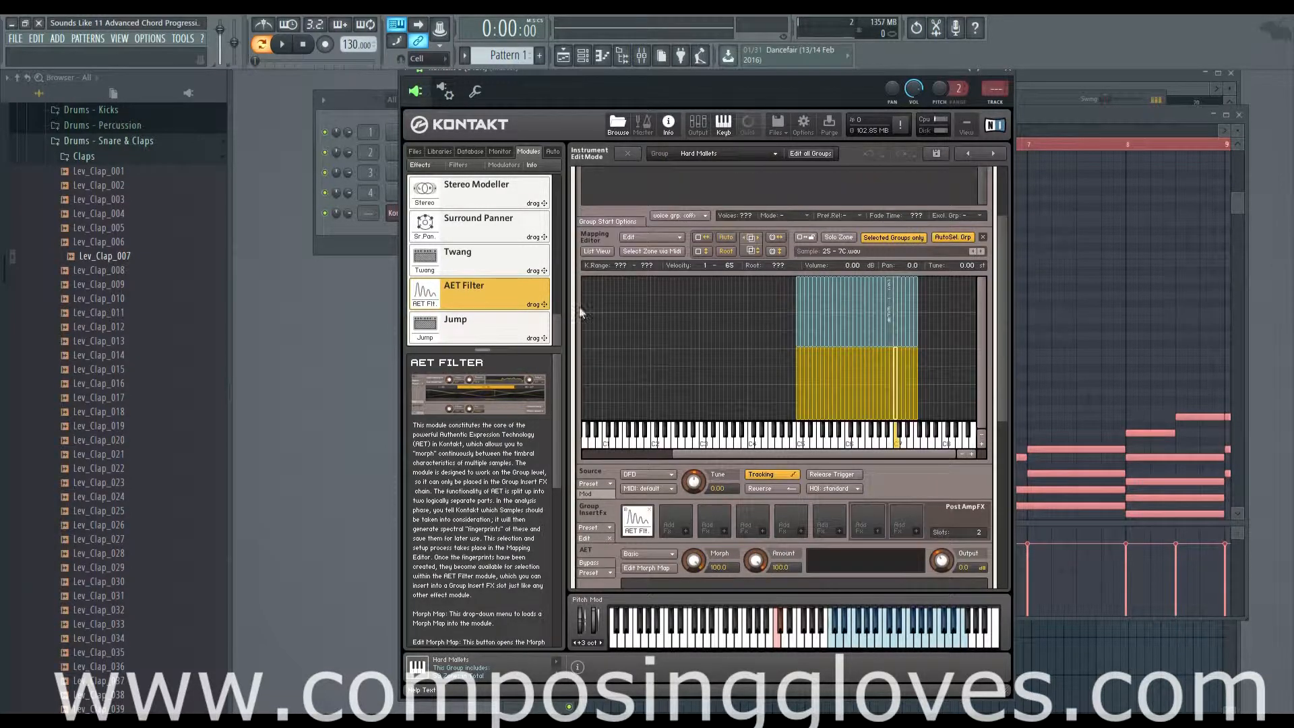
pyautogui.click(660, 235)
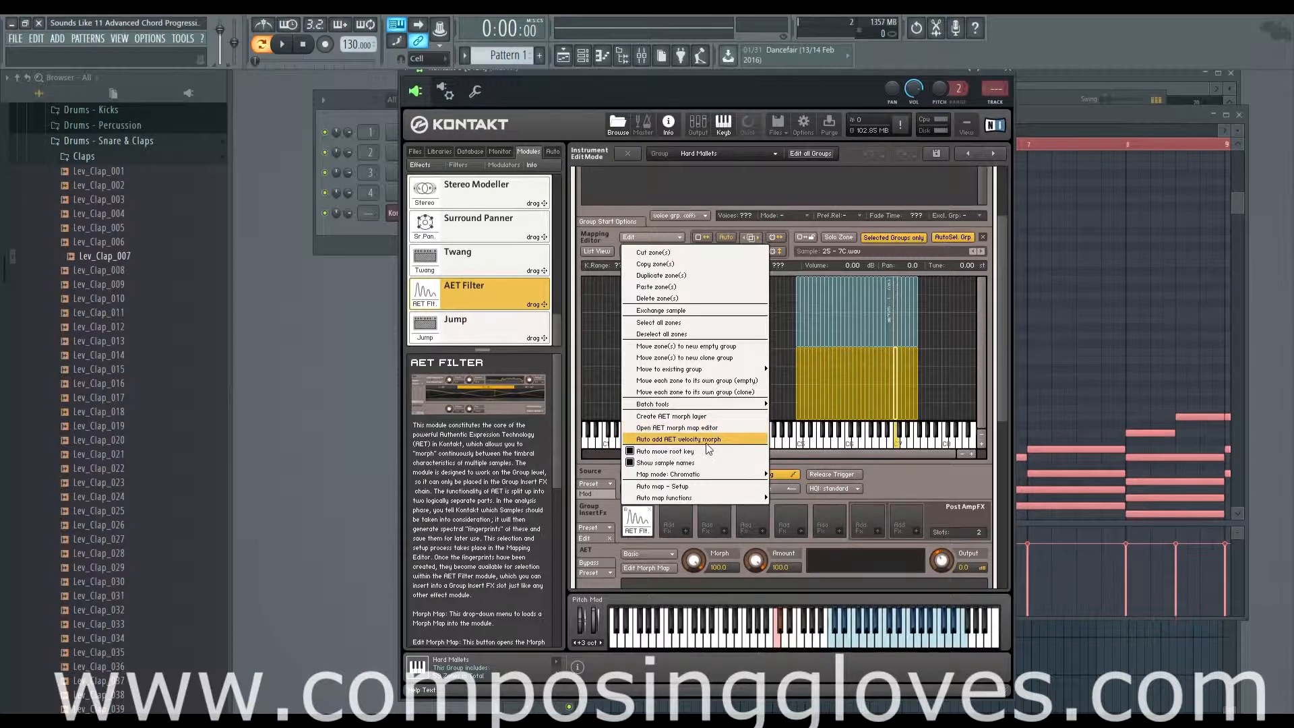
pyautogui.click(677, 428)
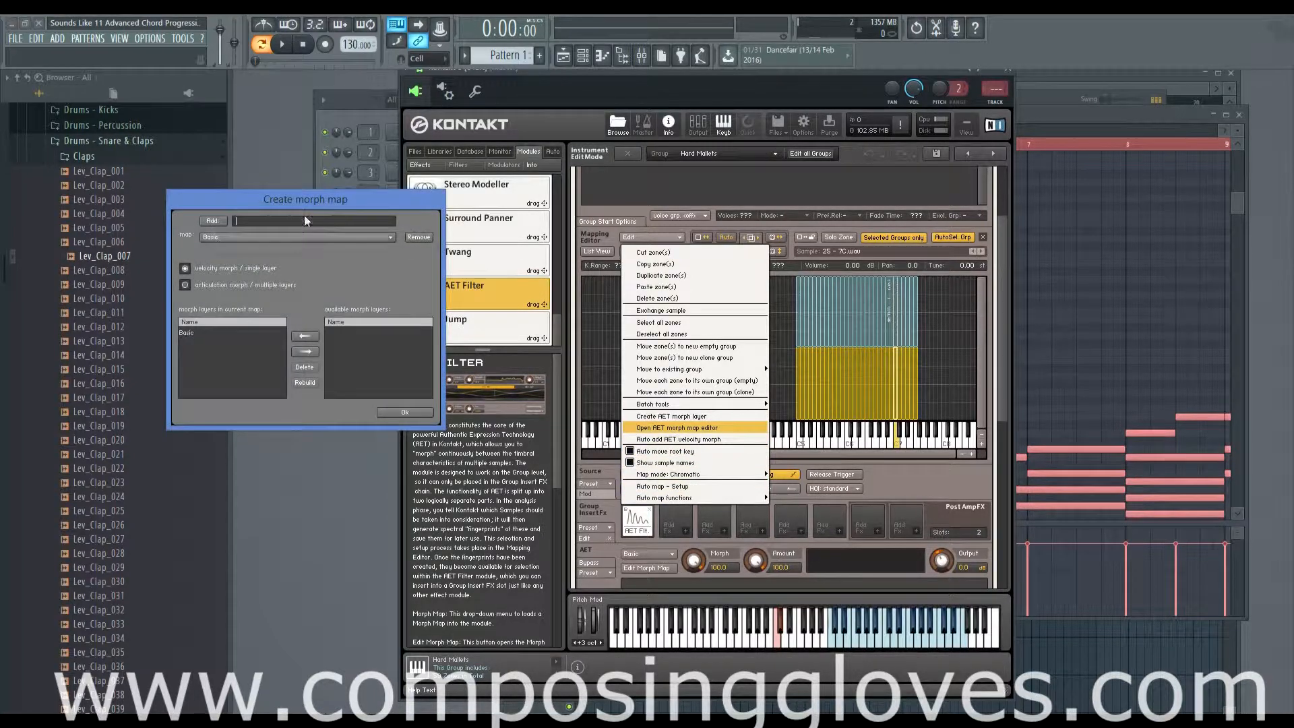
pyautogui.moveTo(300, 197); pyautogui.dragTo(454, 169)
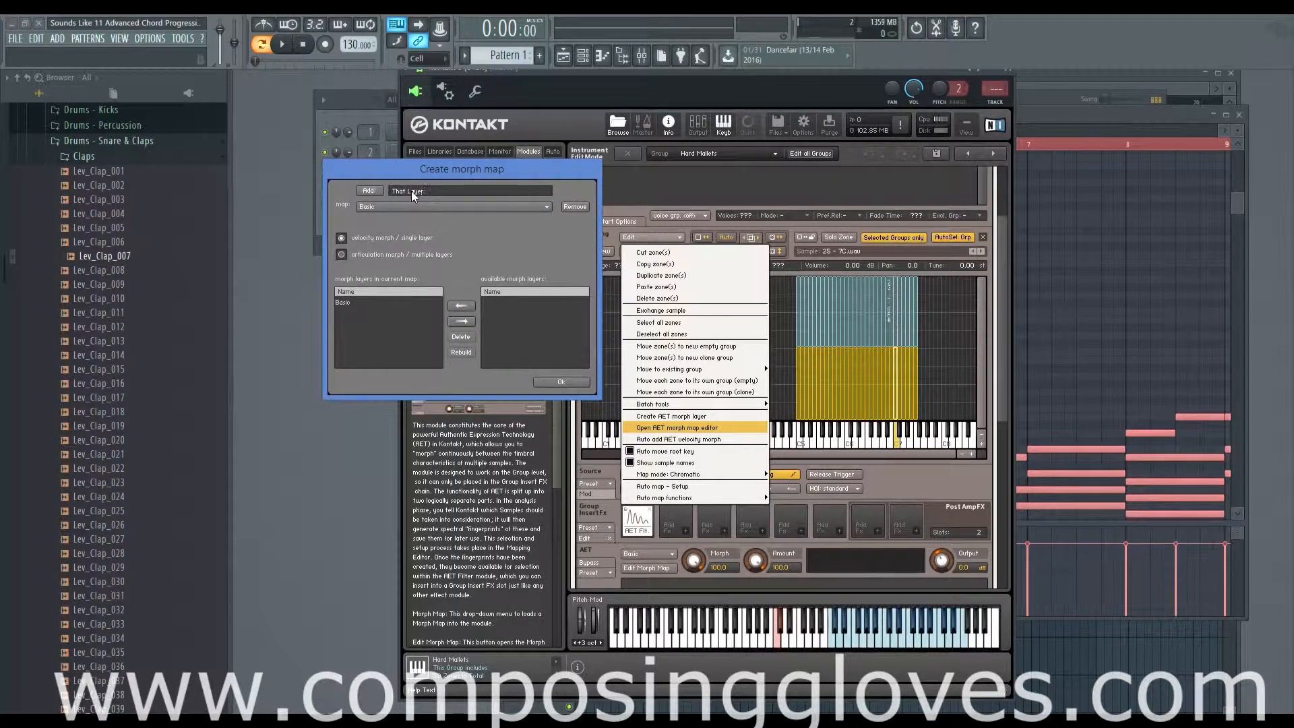
pyautogui.click(373, 190)
pyautogui.click(375, 209)
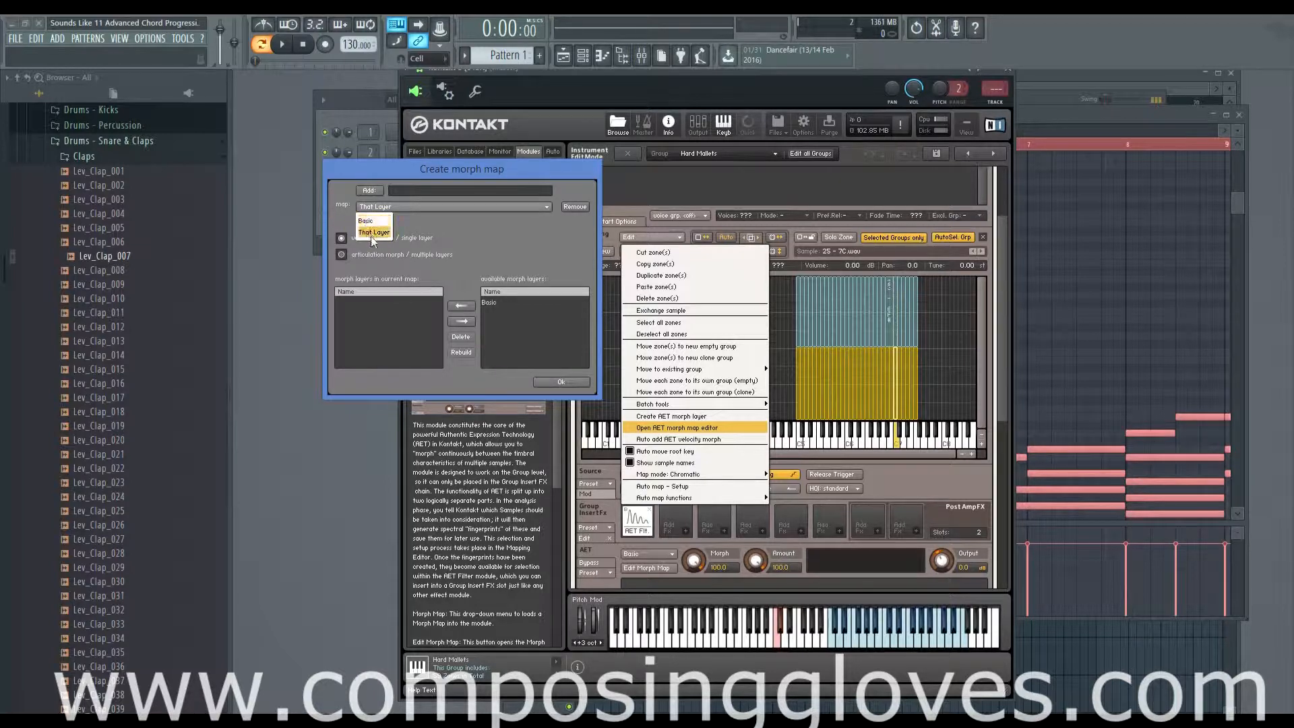
pyautogui.click(366, 223)
pyautogui.click(732, 419)
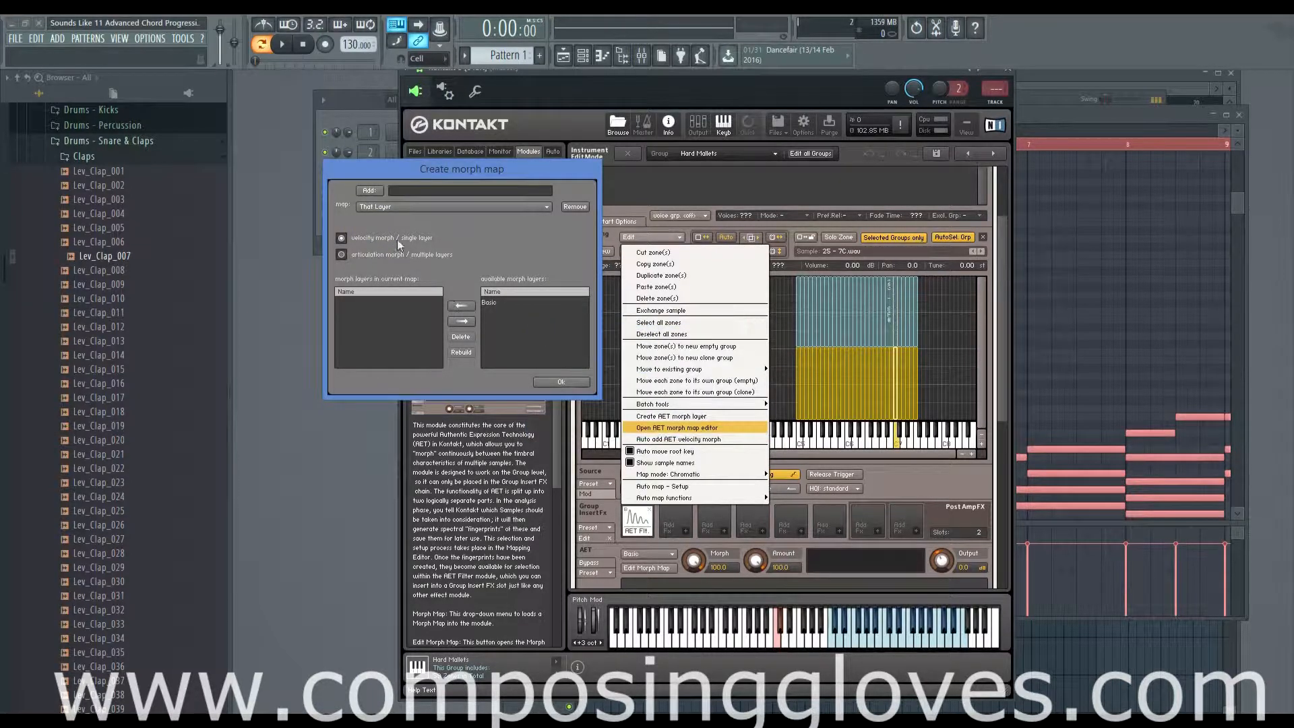
# Try to apply That Layer as an articulation morph / multiple layers map containing the Basic layer, and close the morph map editor
pyautogui.click(341, 255)
pyautogui.click(495, 305)
pyautogui.click(458, 309)
pyautogui.click(564, 382)
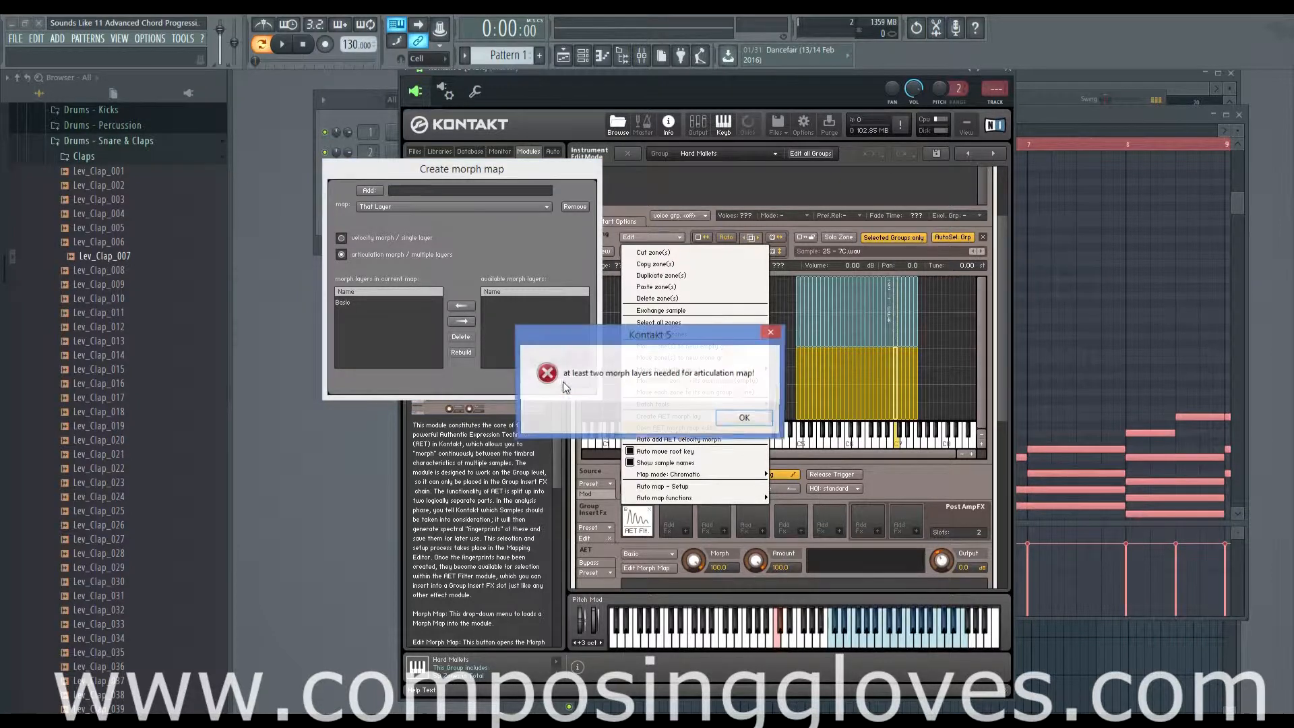
pyautogui.click(739, 416)
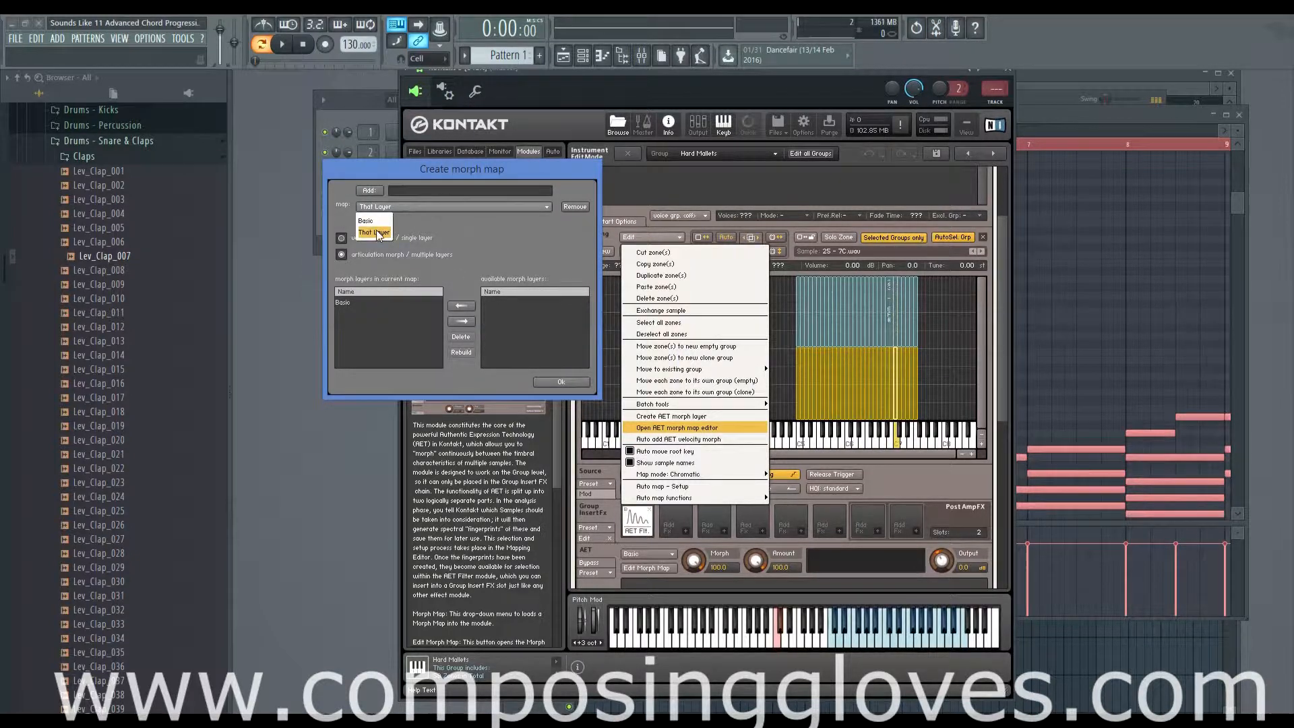
pyautogui.click(369, 190)
pyautogui.click(757, 425)
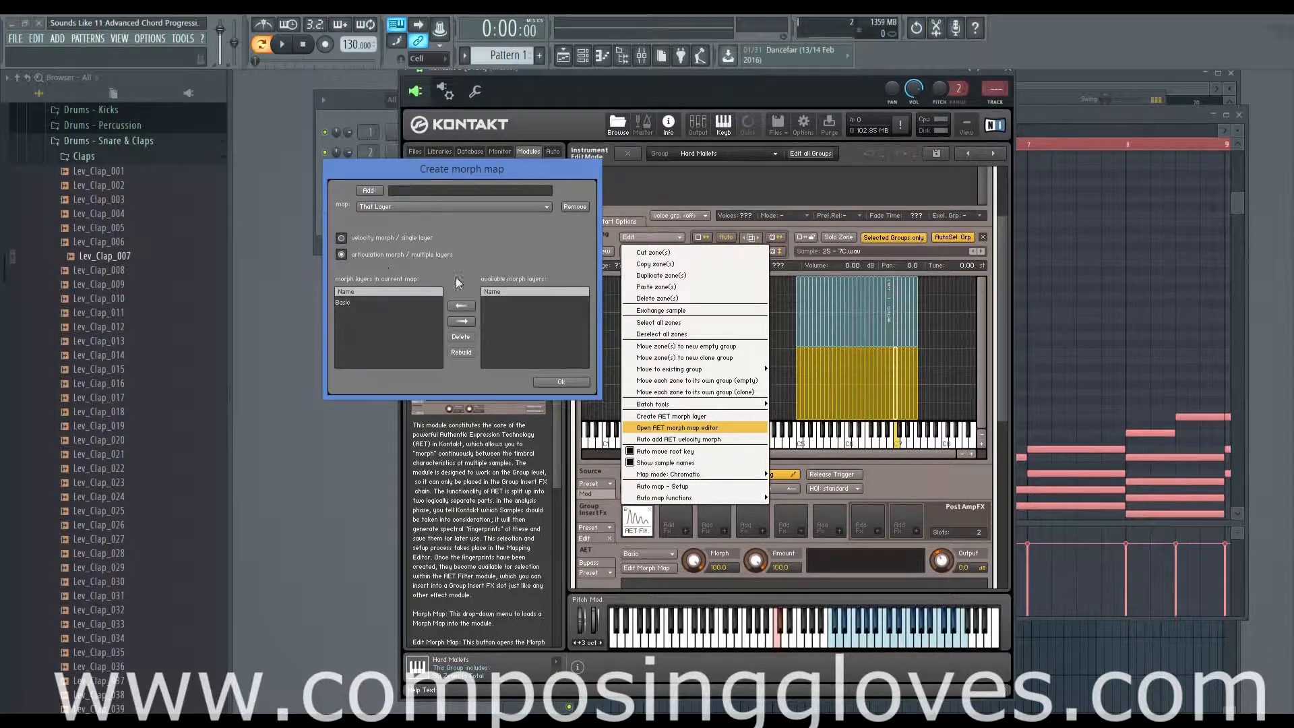
pyautogui.press('Escape')
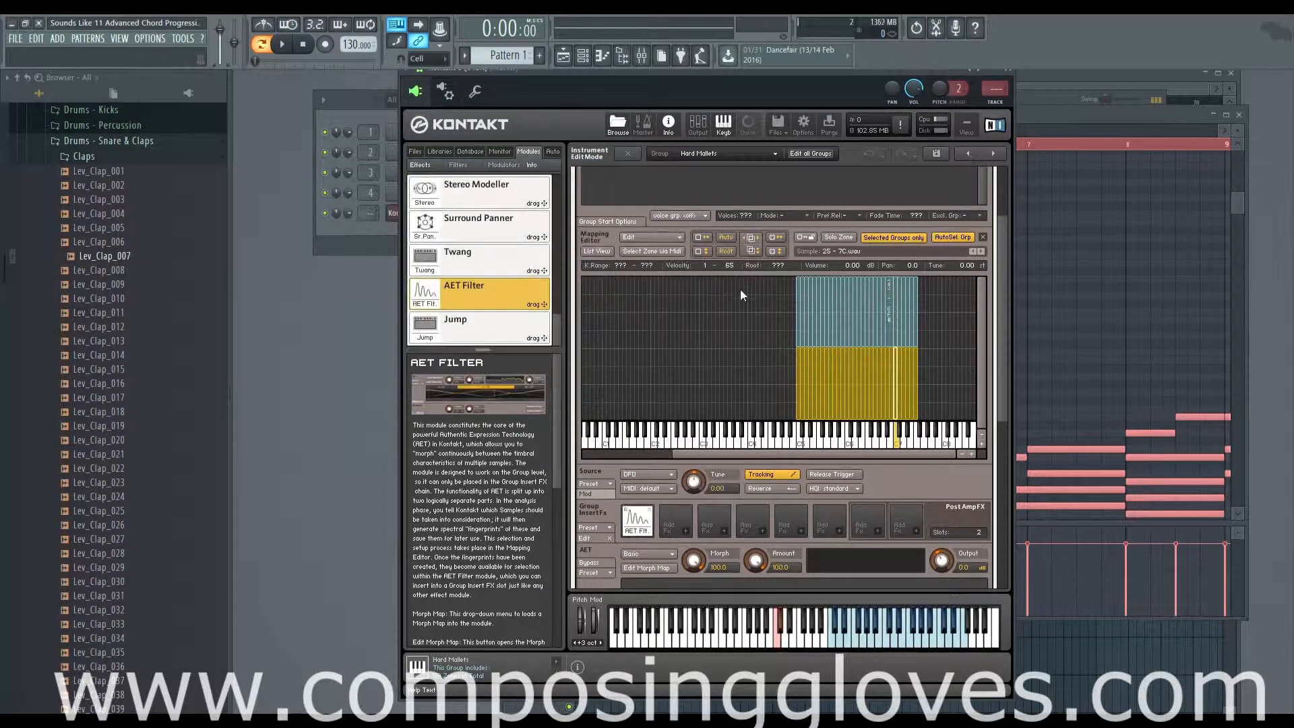
# Select all Hard Mallets zones across both velocity layers and review them against the AET Filter's Morph and Amount settings
pyautogui.moveTo(750, 283); pyautogui.dragTo(1025, 396)
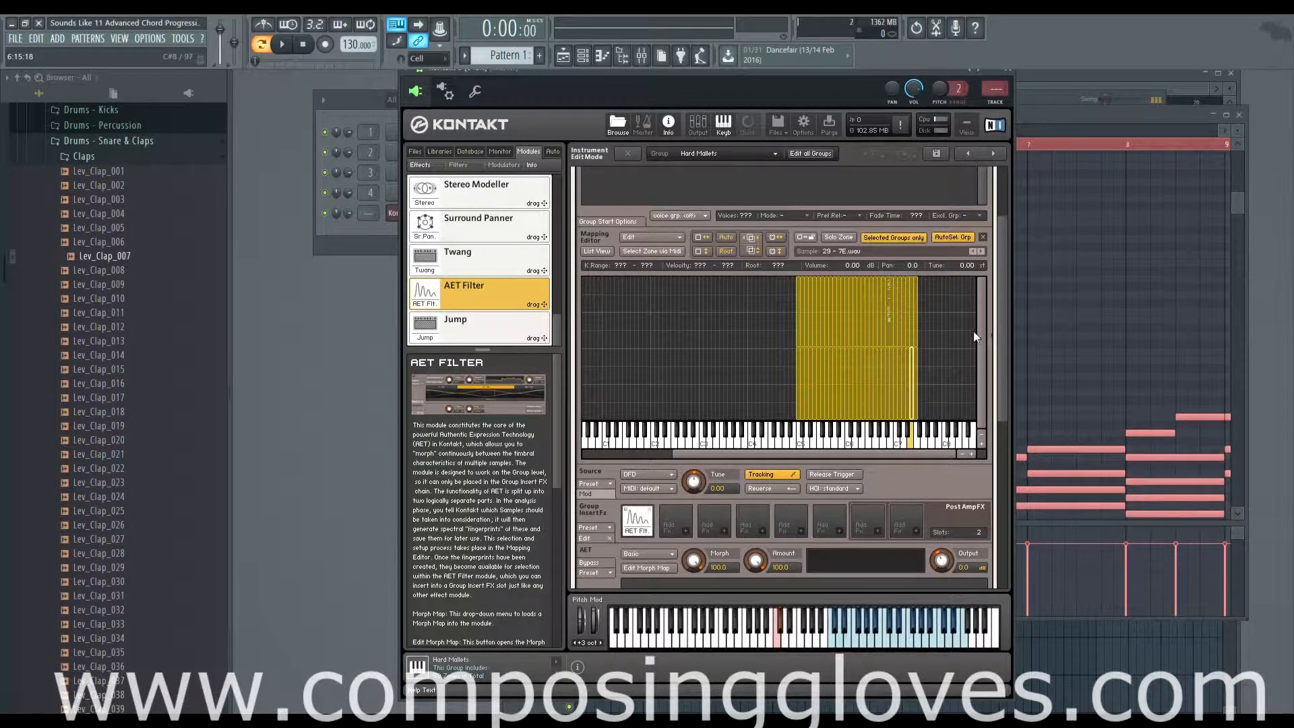
pyautogui.scroll(-3, 973, 330)
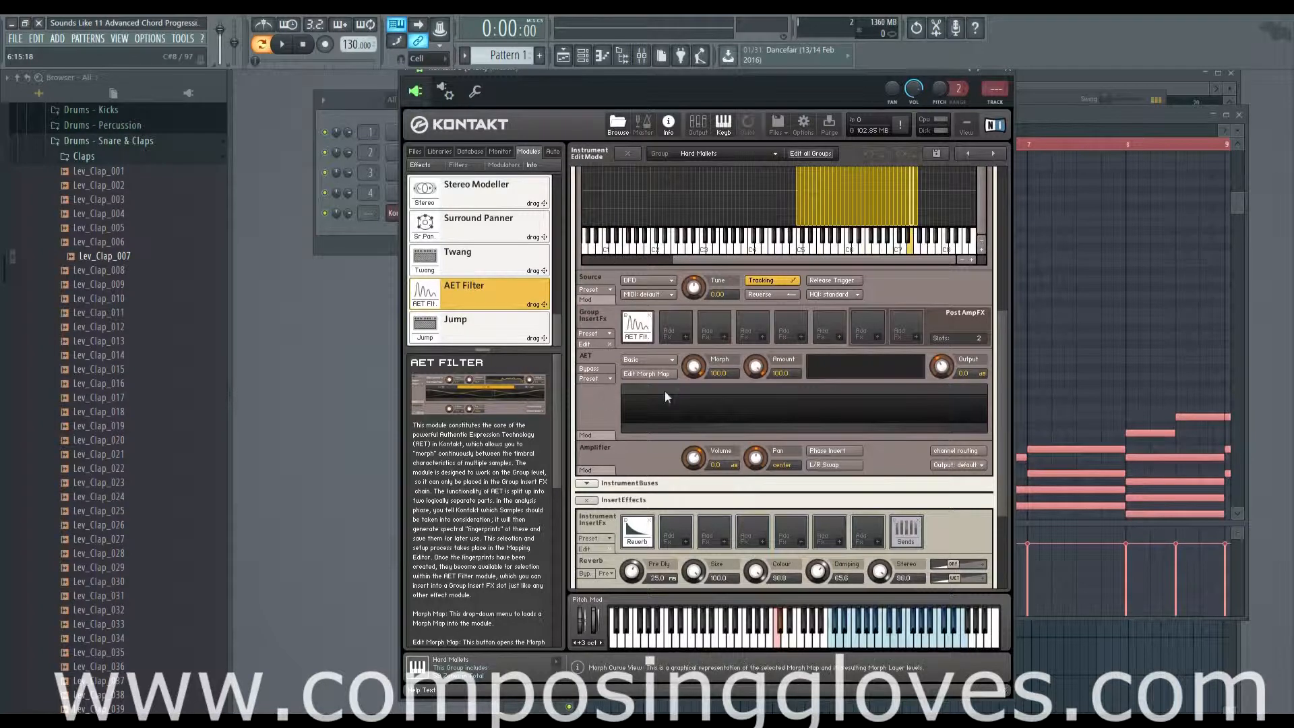
pyautogui.scroll(3, 842, 374)
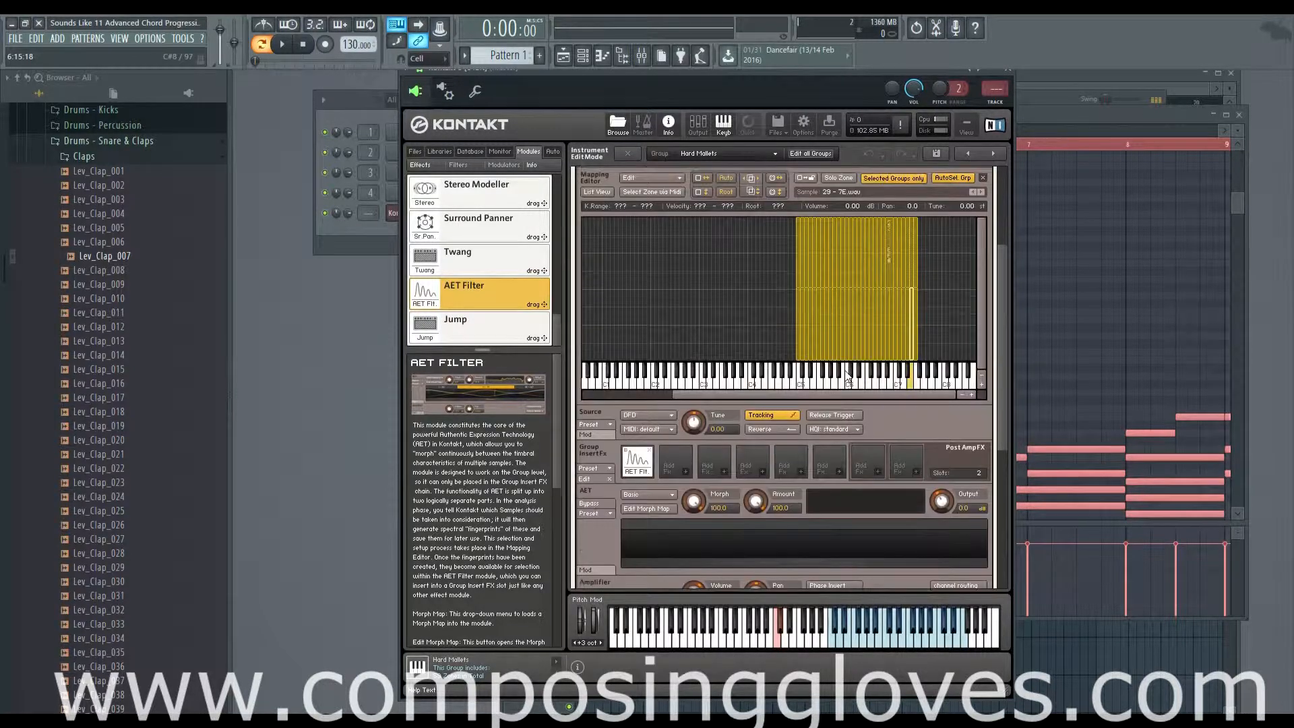
pyautogui.scroll(-3, 768, 362)
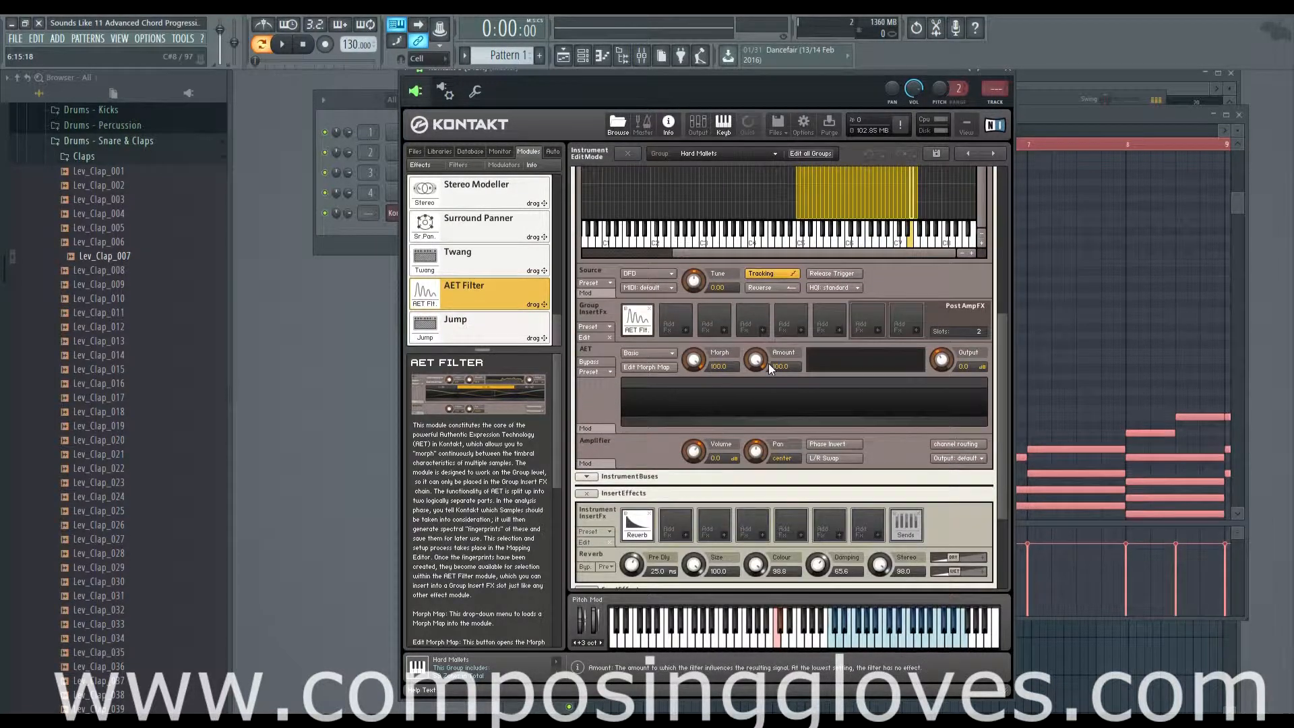
pyautogui.scroll(2, 840, 242)
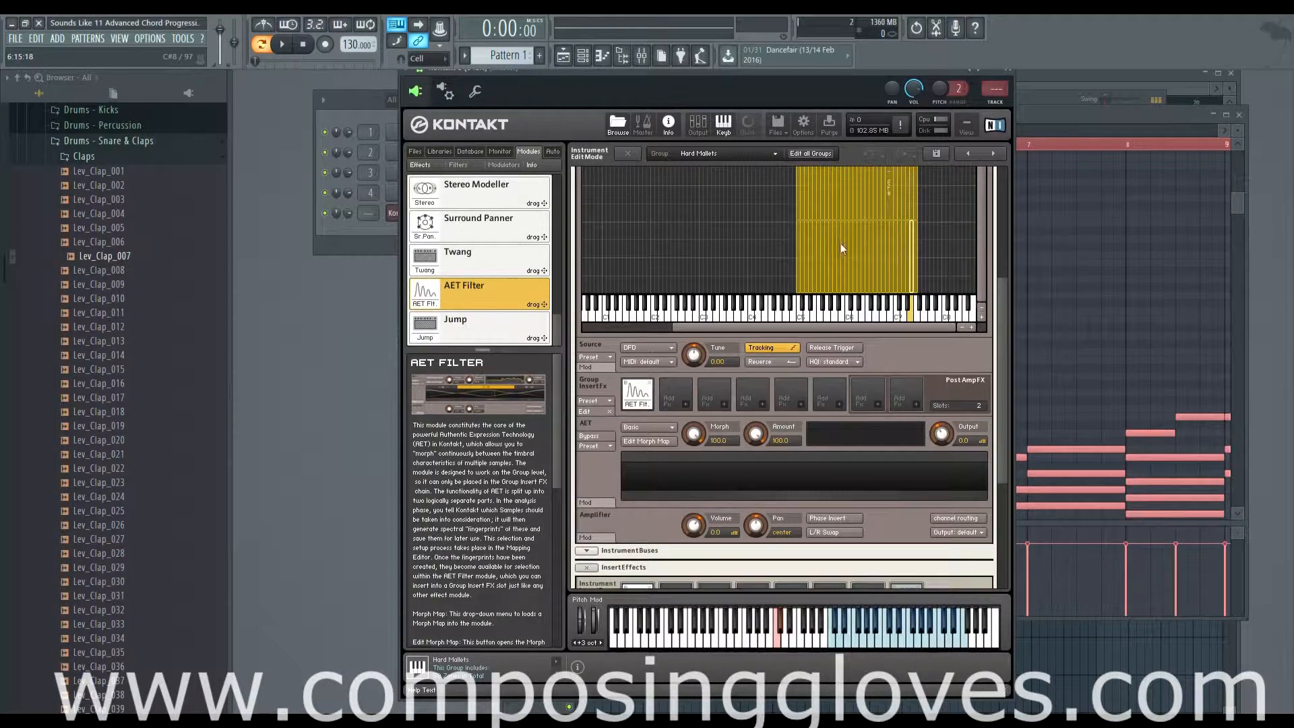
# Choose the Basic morph map for the Hard Mallets AET Filter and play a note to display its morph curves
pyautogui.scroll(1, 840, 243)
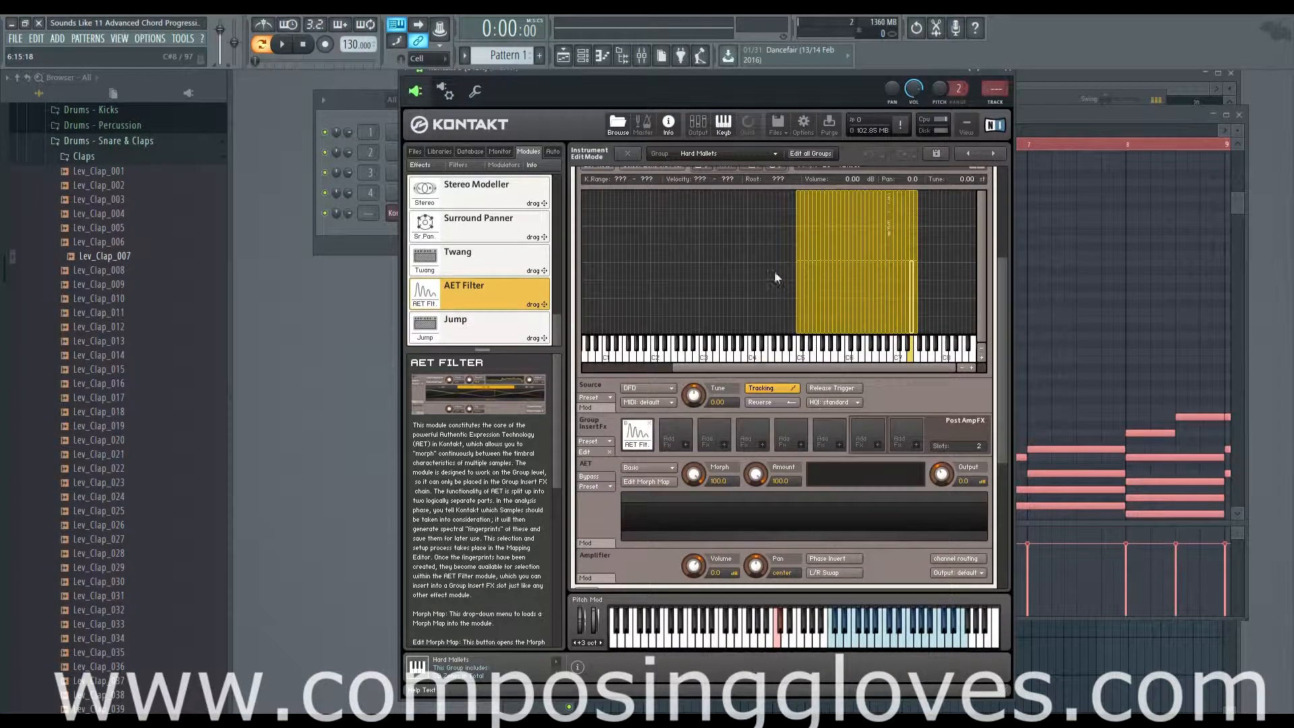
pyautogui.scroll(-3, 774, 271)
pyautogui.click(639, 360)
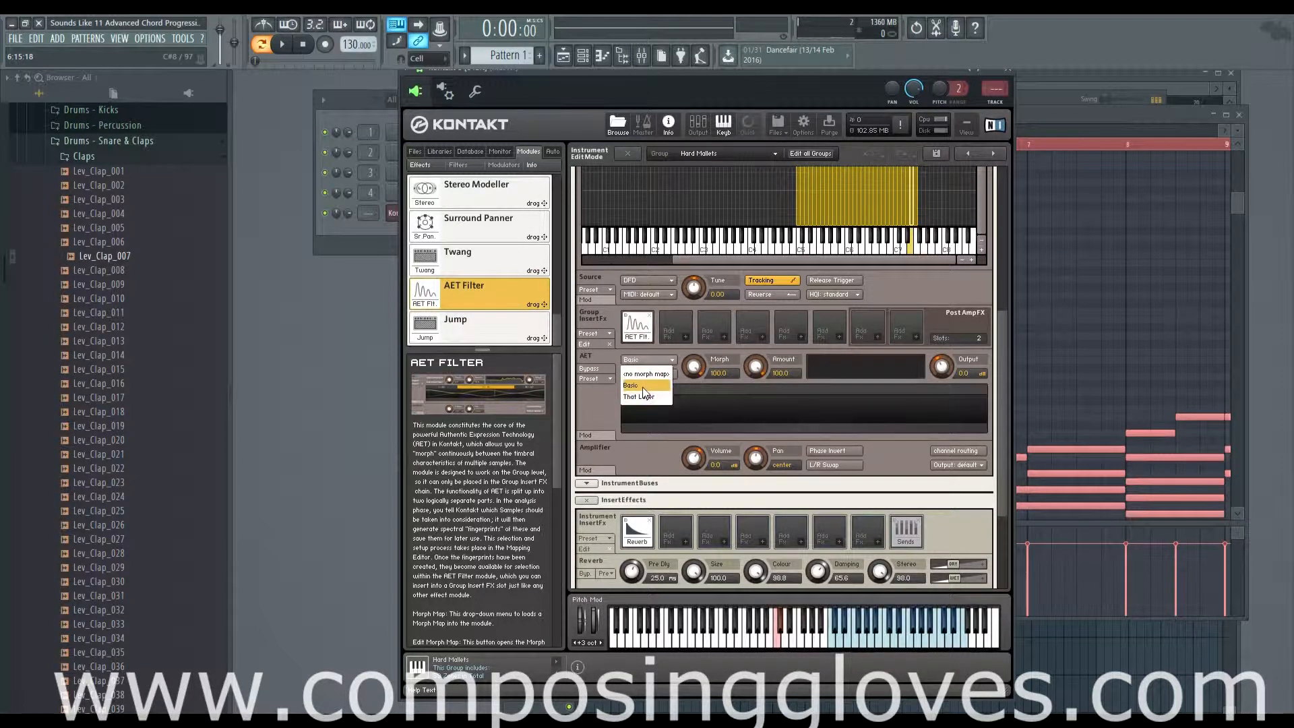
pyautogui.click(644, 386)
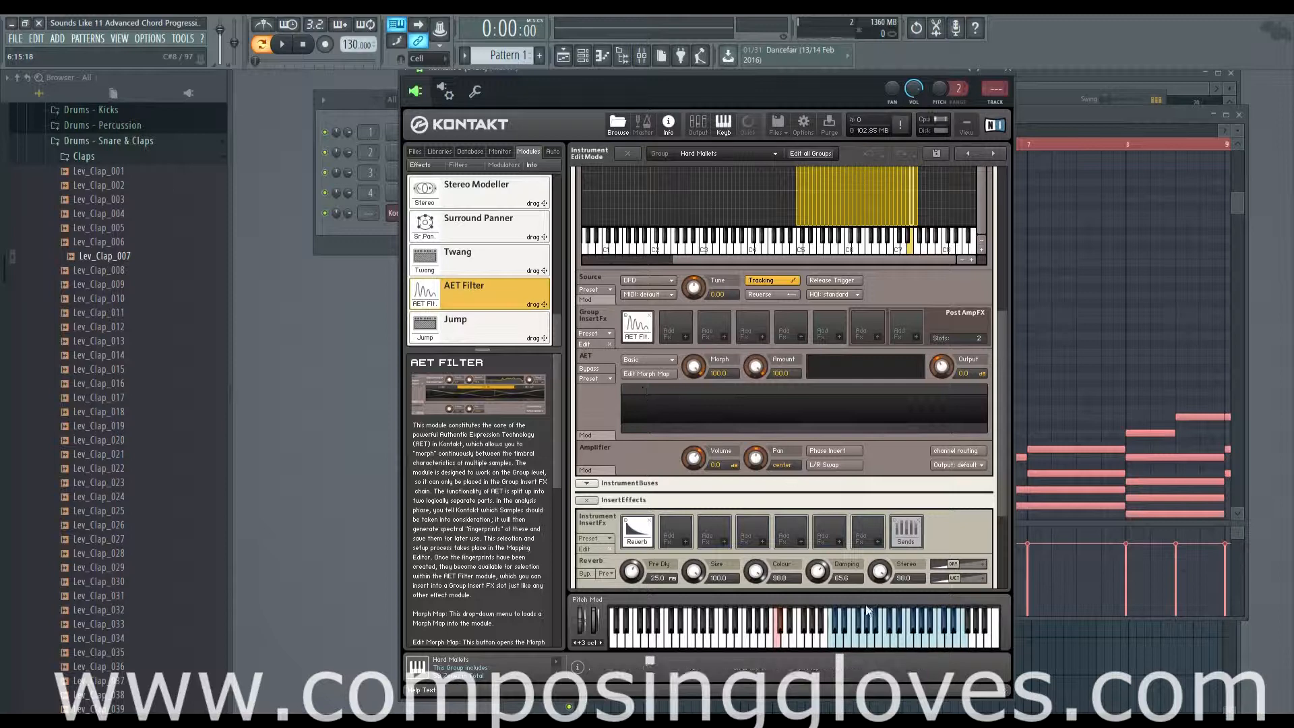
pyautogui.click(853, 645)
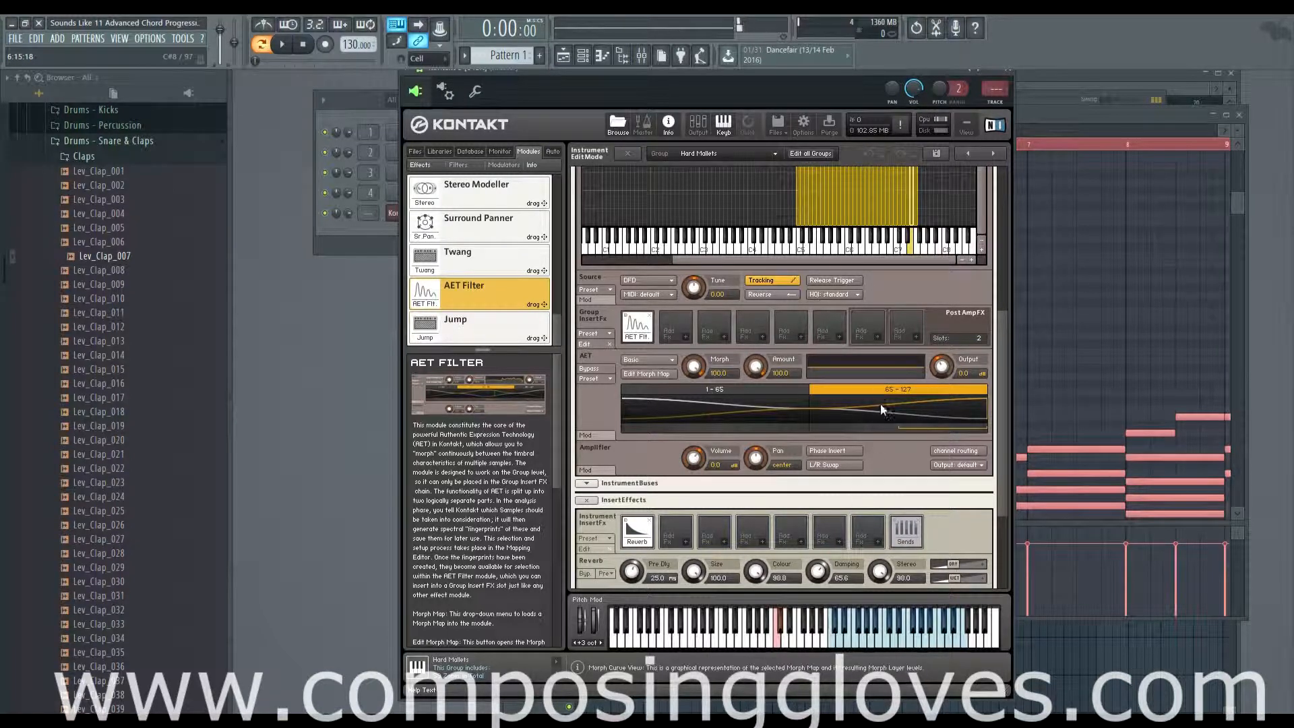
# Examine the 1–65 and 65–127 velocity ranges in the morph curve view against the mapped zones, playing high and low notes
pyautogui.click(721, 389)
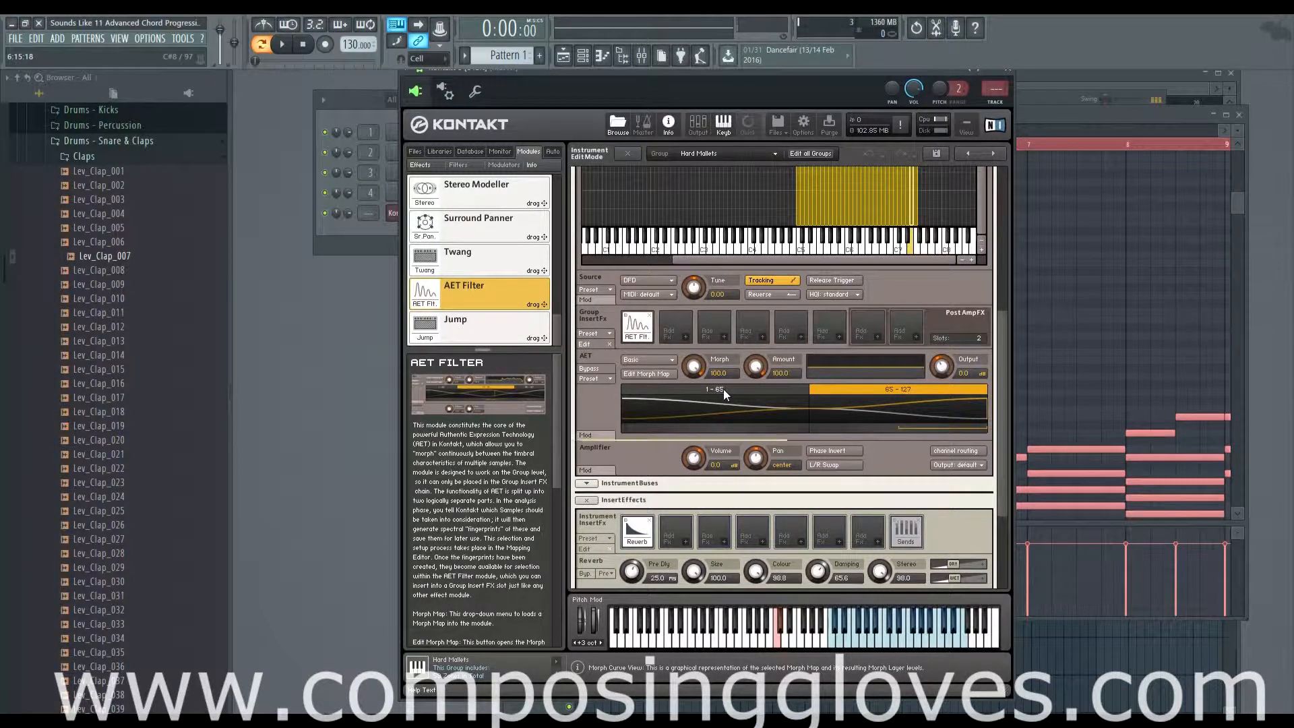
pyautogui.click(719, 389)
pyautogui.click(720, 389)
pyautogui.scroll(3, 928, 388)
pyautogui.scroll(2, 928, 387)
pyautogui.scroll(-3, 838, 329)
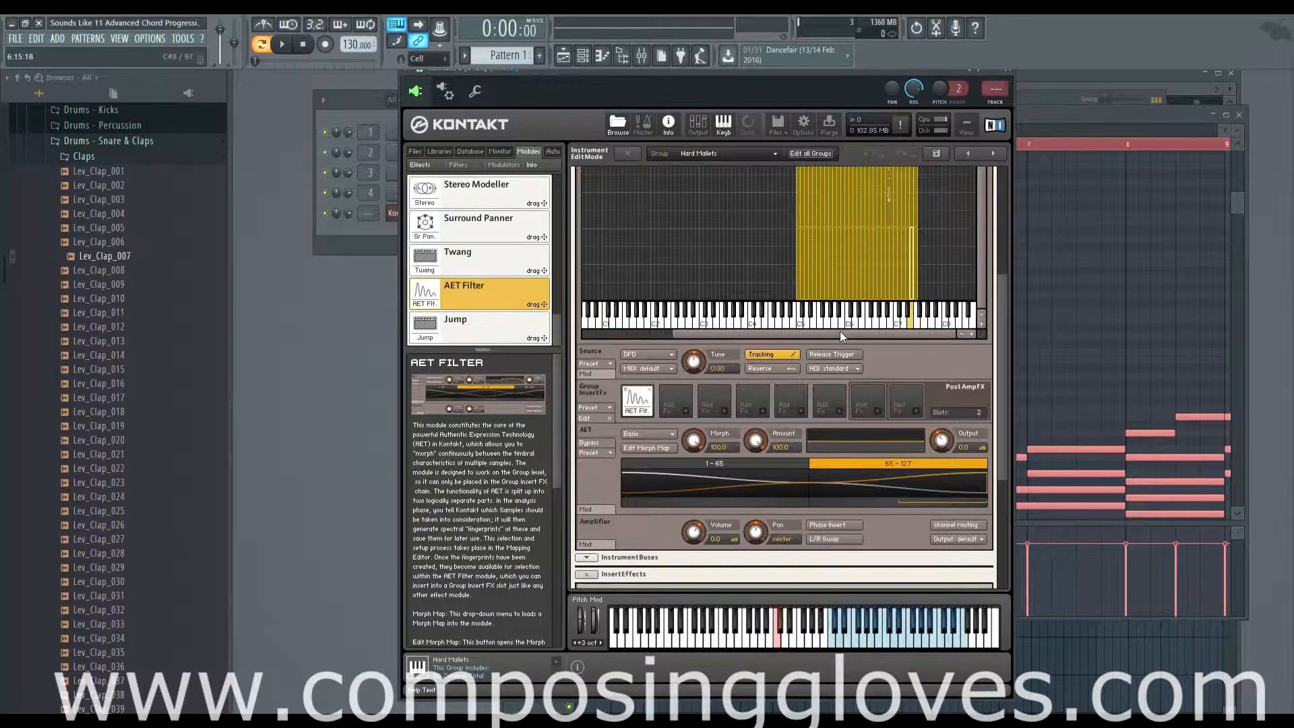
pyautogui.click(904, 640)
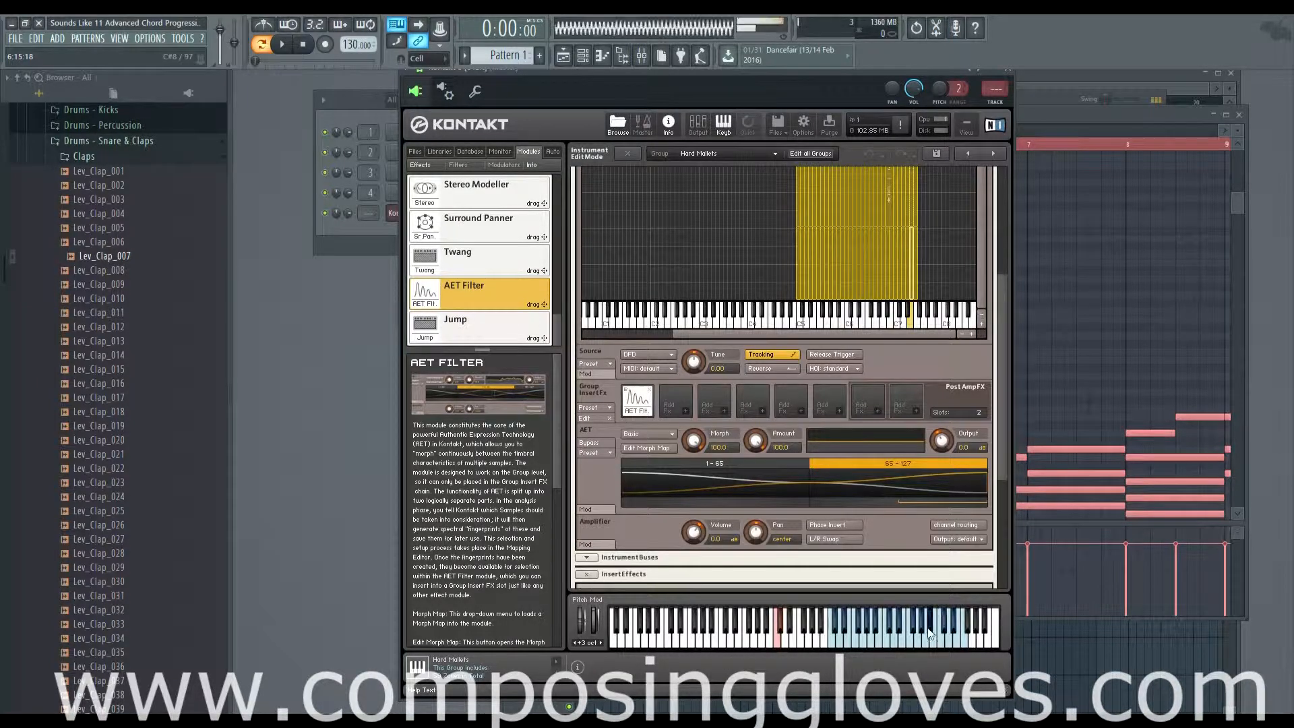
pyautogui.click(837, 640)
# Set the AET Filter's Morph to 0.0 and play several notes across the mapped range to compare the filter curves
pyautogui.click(694, 442)
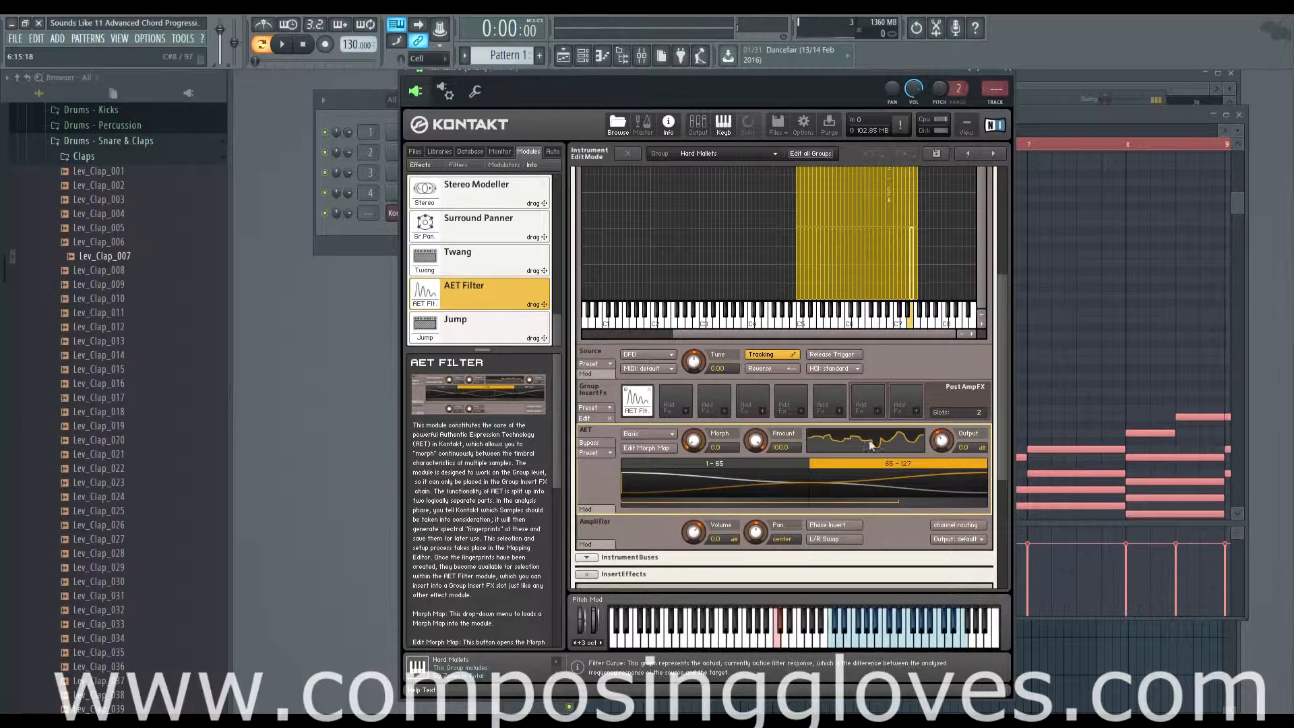
pyautogui.click(887, 631)
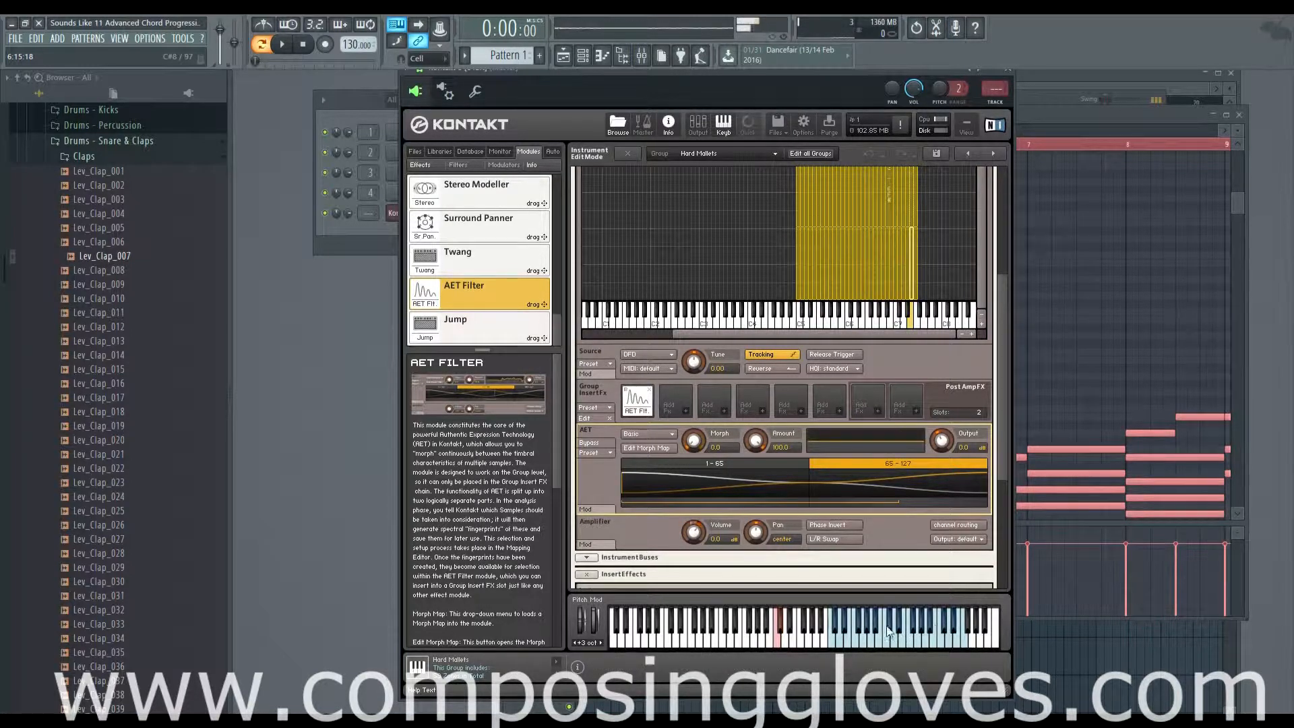
pyautogui.click(852, 643)
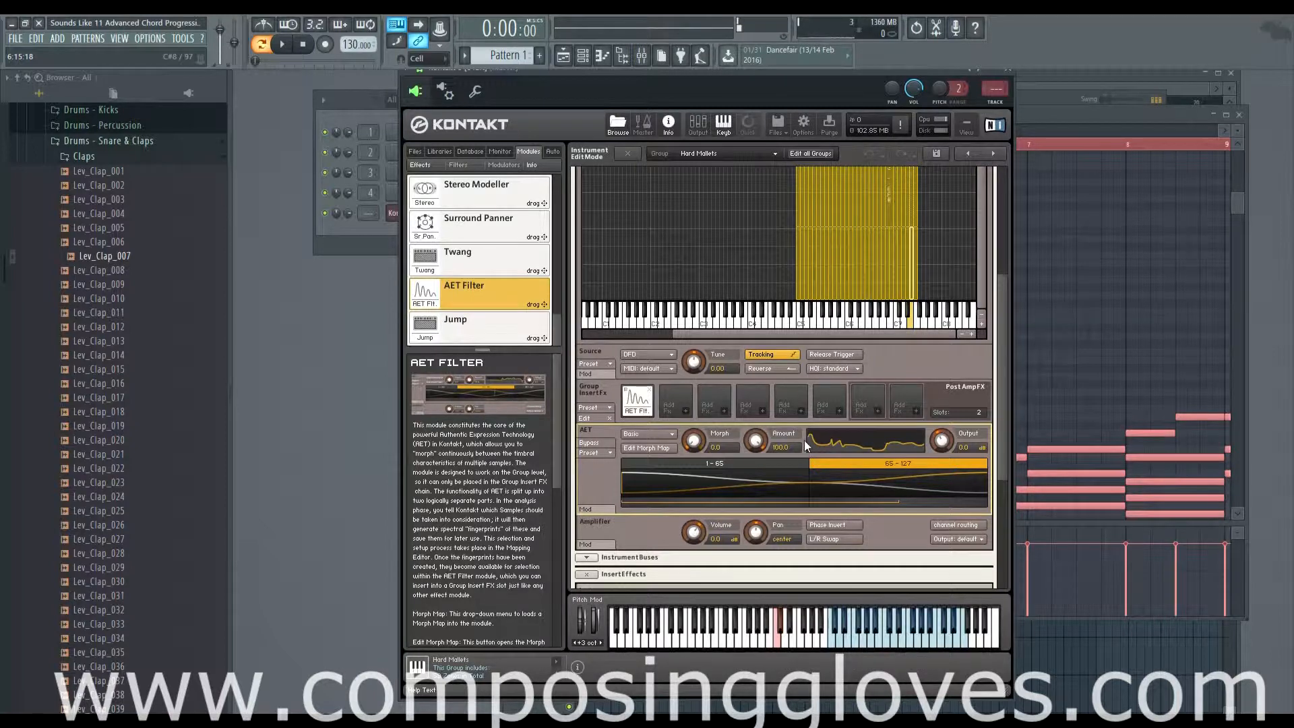
pyautogui.click(873, 634)
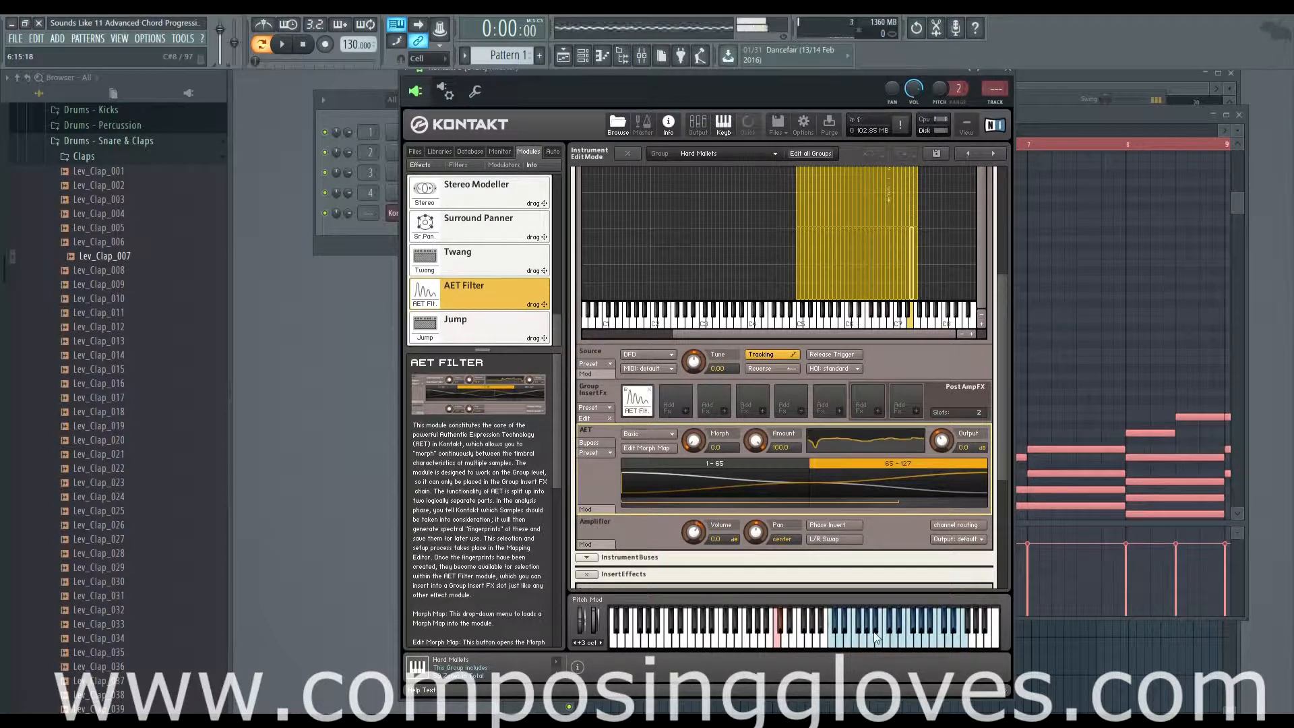
pyautogui.click(890, 640)
pyautogui.click(856, 631)
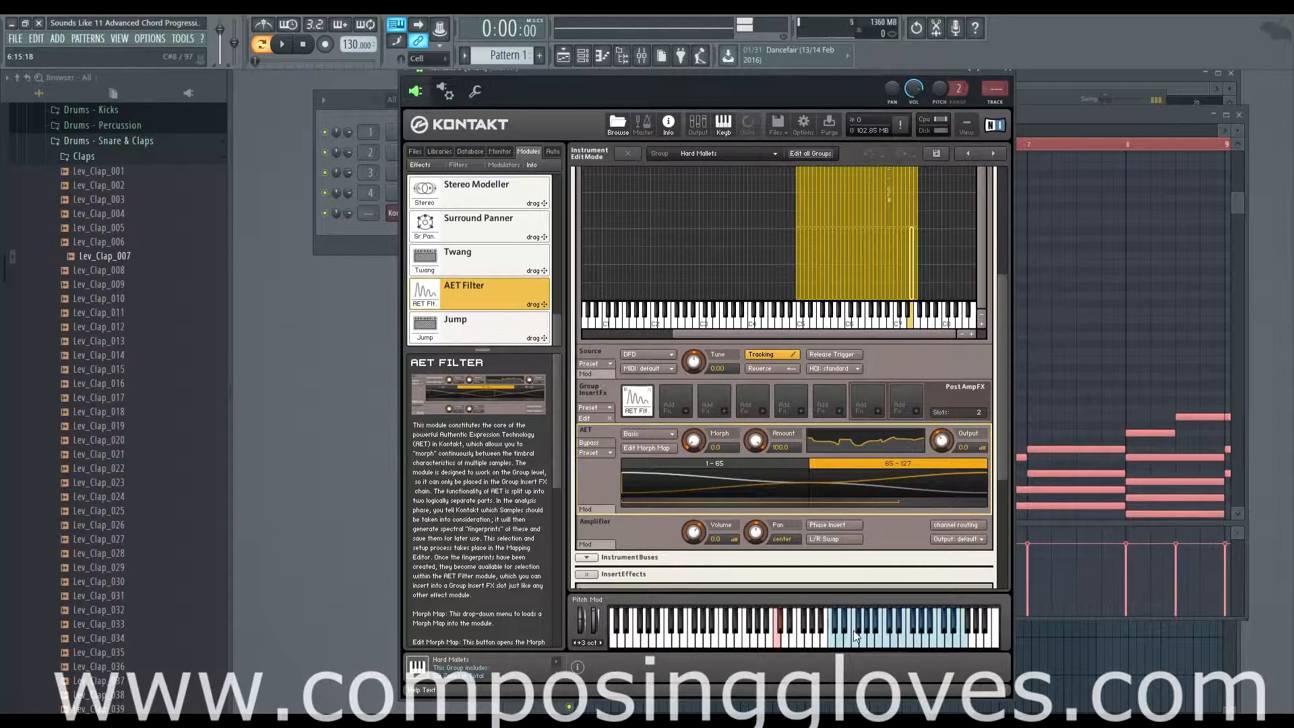
pyautogui.click(869, 630)
pyautogui.click(867, 637)
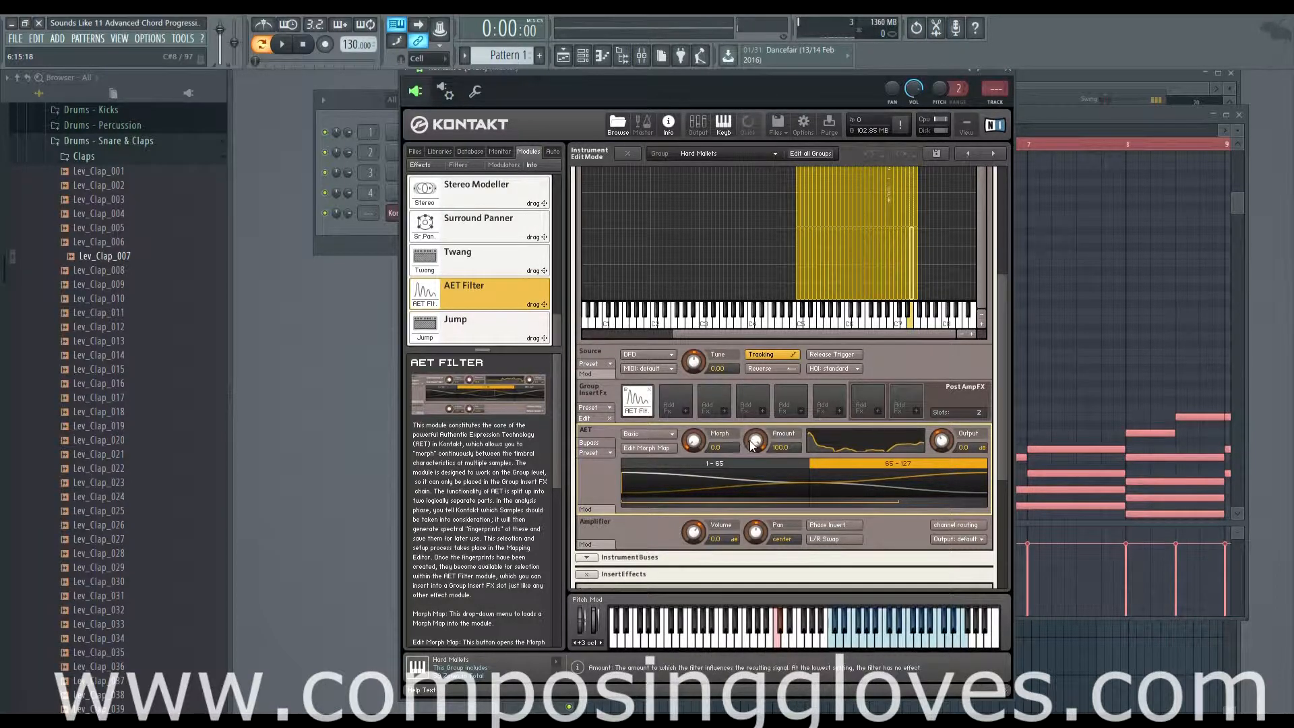
# Try the AET Filter with Amount at 47.1 on a few notes, then restore Amount to 100.0, keeping Morph at 0.0
pyautogui.moveTo(750, 455); pyautogui.dragTo(752, 508)
pyautogui.click(904, 625)
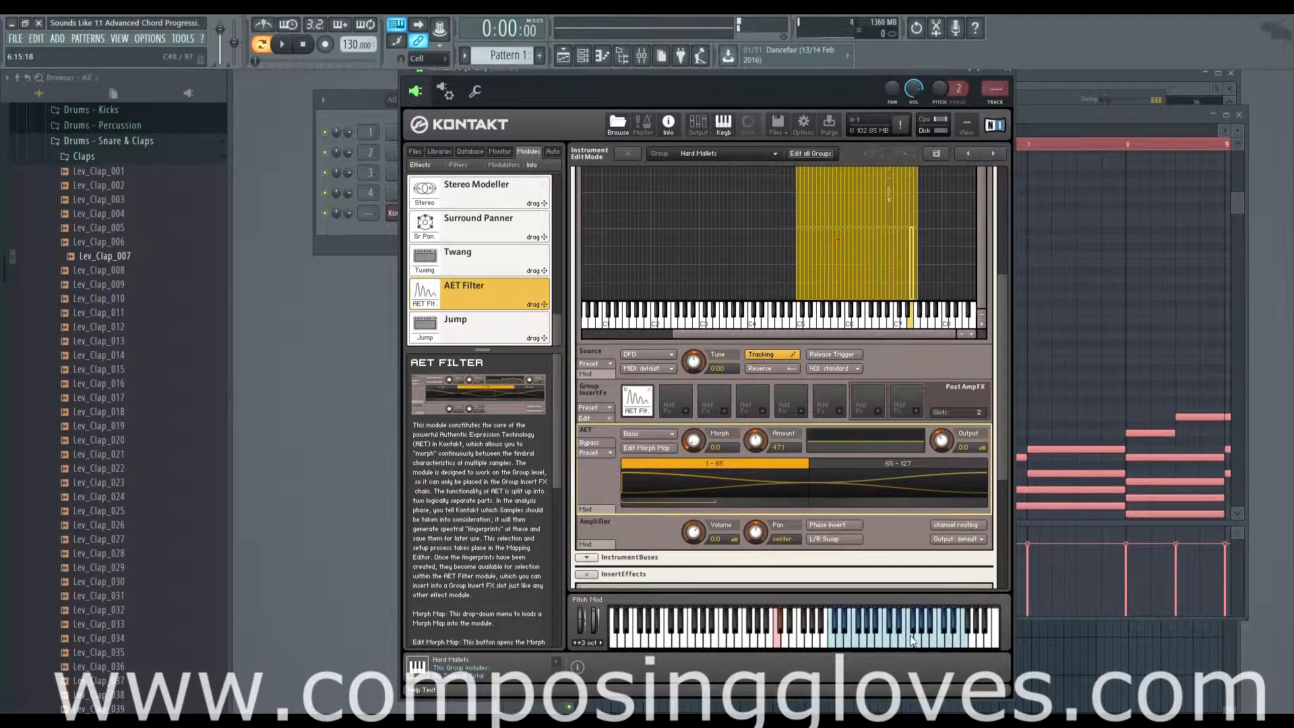
pyautogui.click(887, 646)
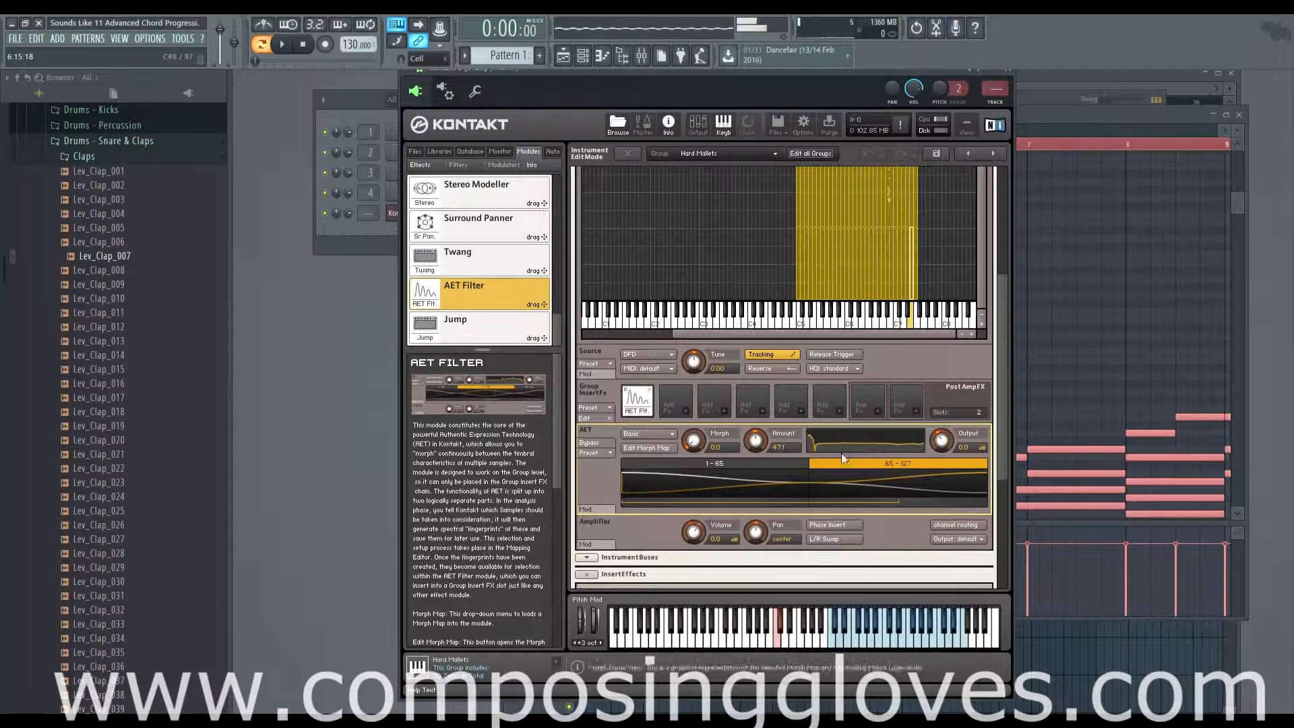
pyautogui.moveTo(764, 448); pyautogui.dragTo(760, 357)
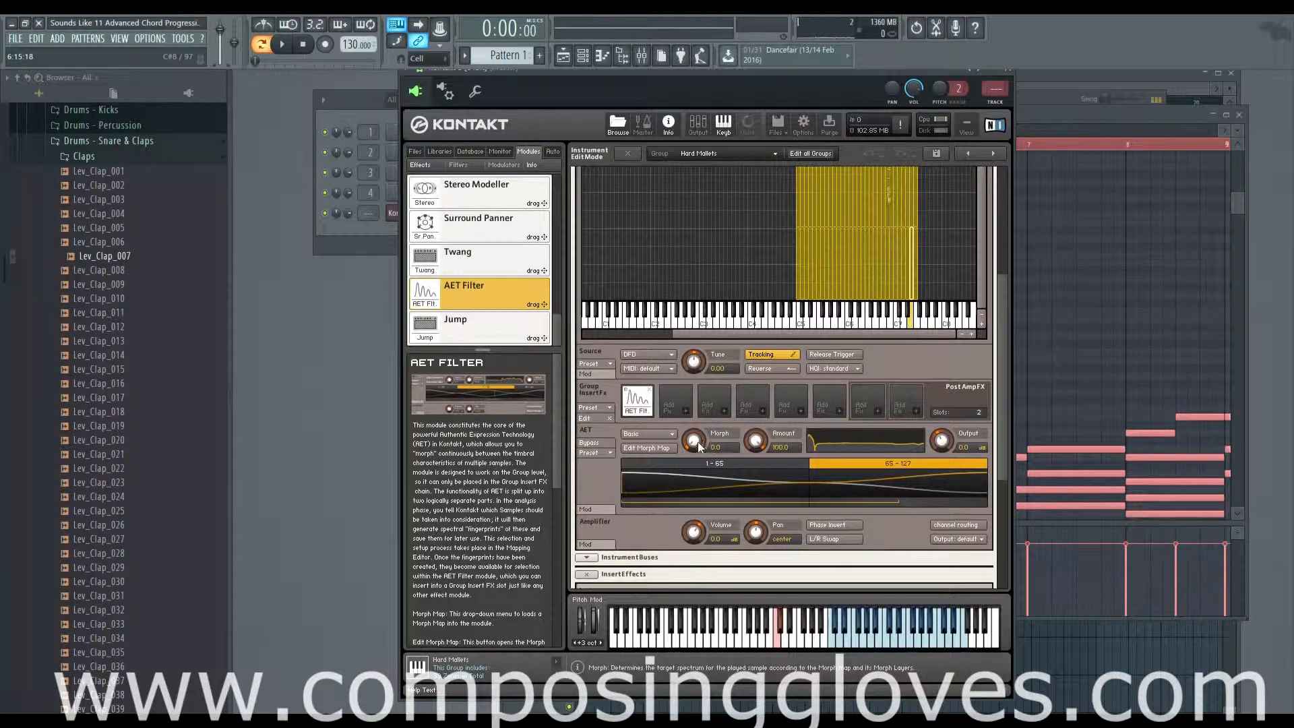
pyautogui.moveTo(697, 442); pyautogui.dragTo(685, 524)
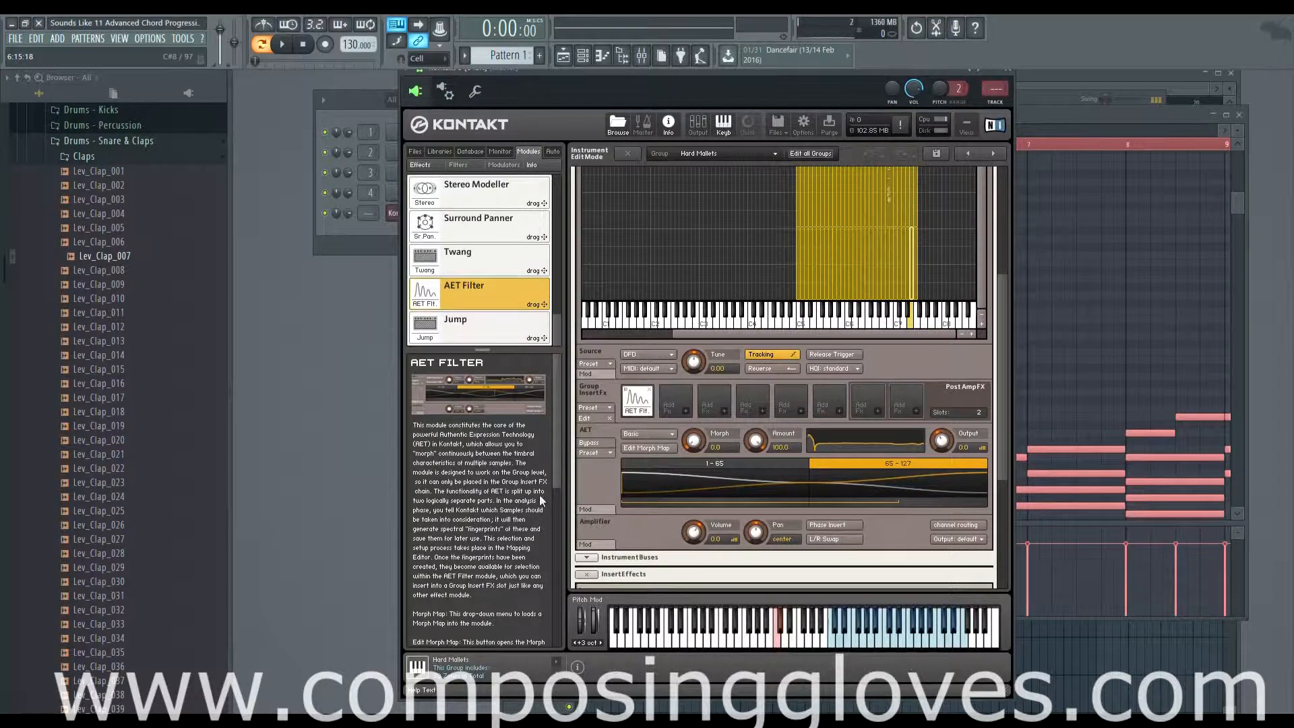
# Add a sine LFO modulator to the AET Filter with morph as its modulation target
pyautogui.click(597, 509)
pyautogui.click(625, 524)
pyautogui.moveTo(616, 549)
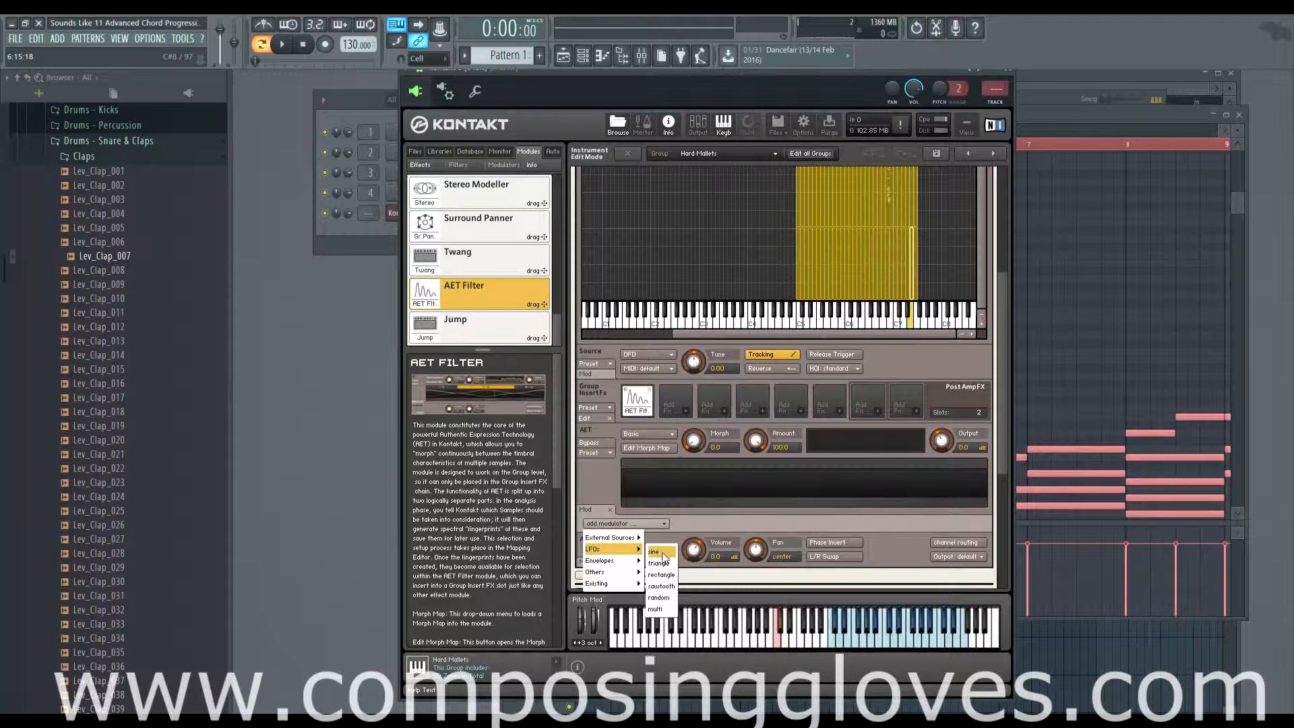
pyautogui.click(657, 549)
pyautogui.click(475, 192)
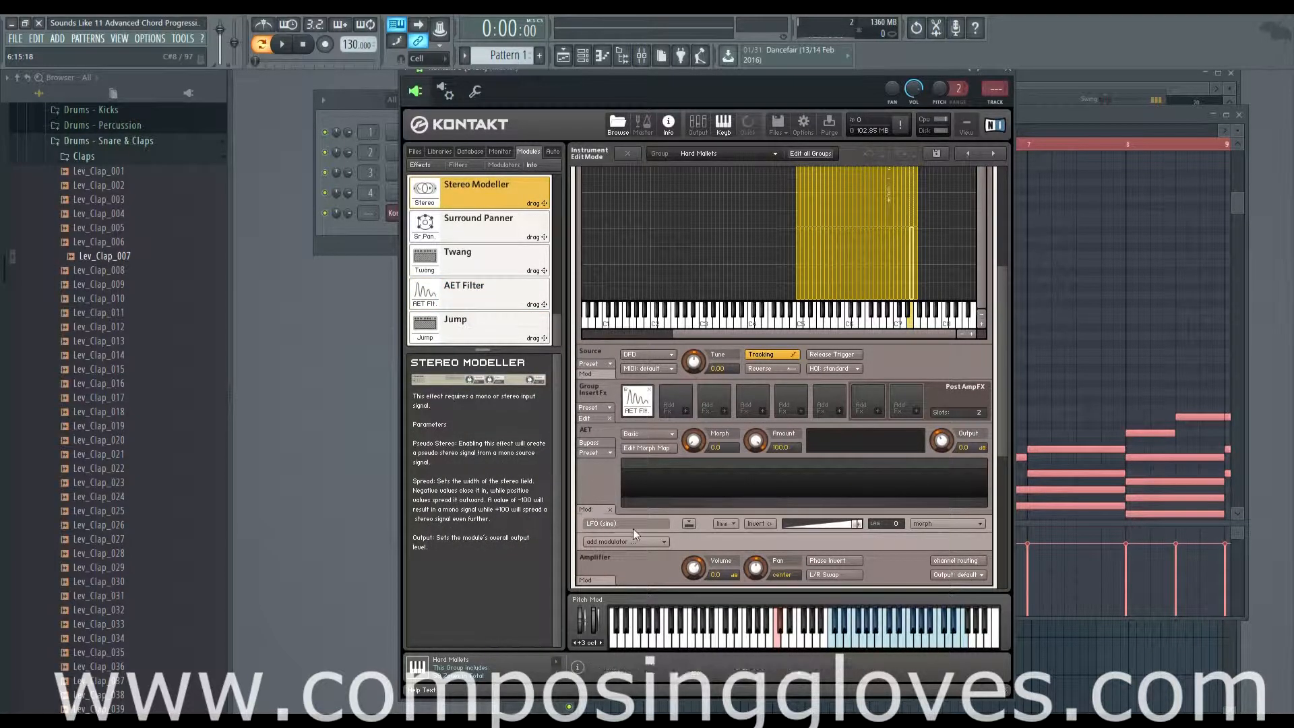
pyautogui.click(930, 524)
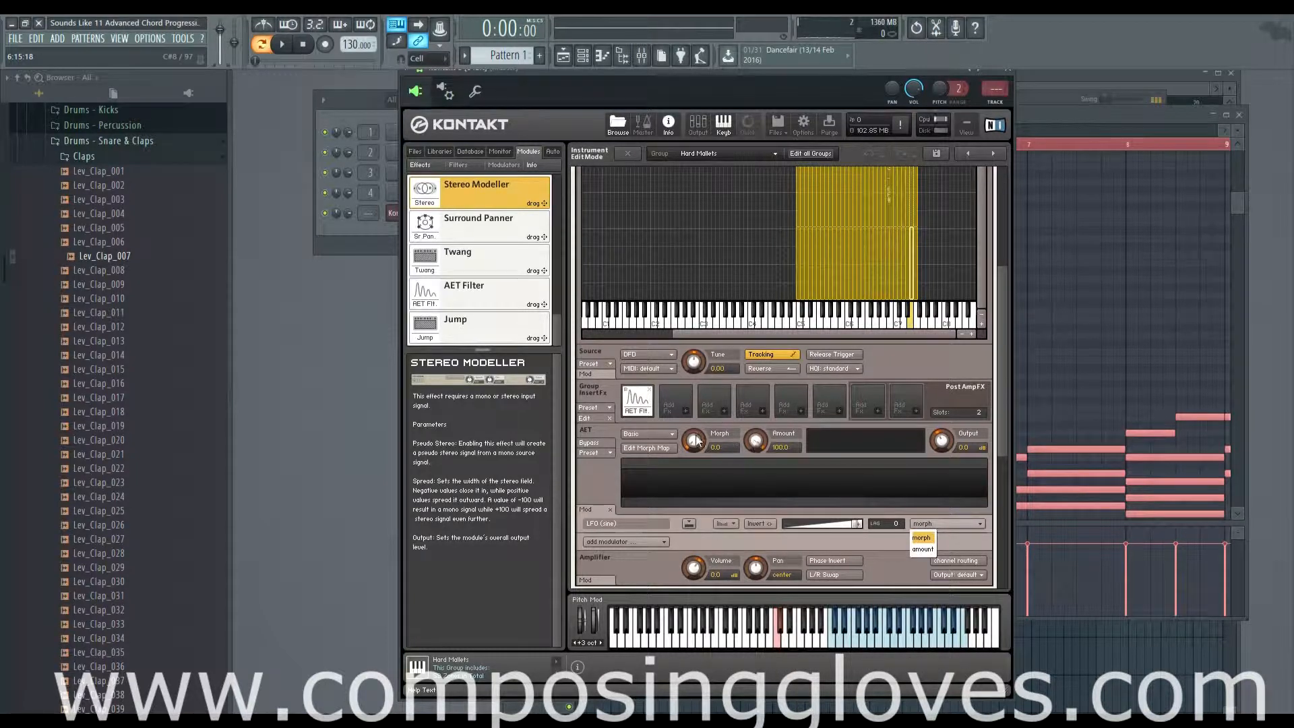
pyautogui.click(706, 484)
# Play several notes across the mapped range to examine how the sine LFO moves the morph position and filter curve
pyautogui.click(850, 640)
pyautogui.click(874, 642)
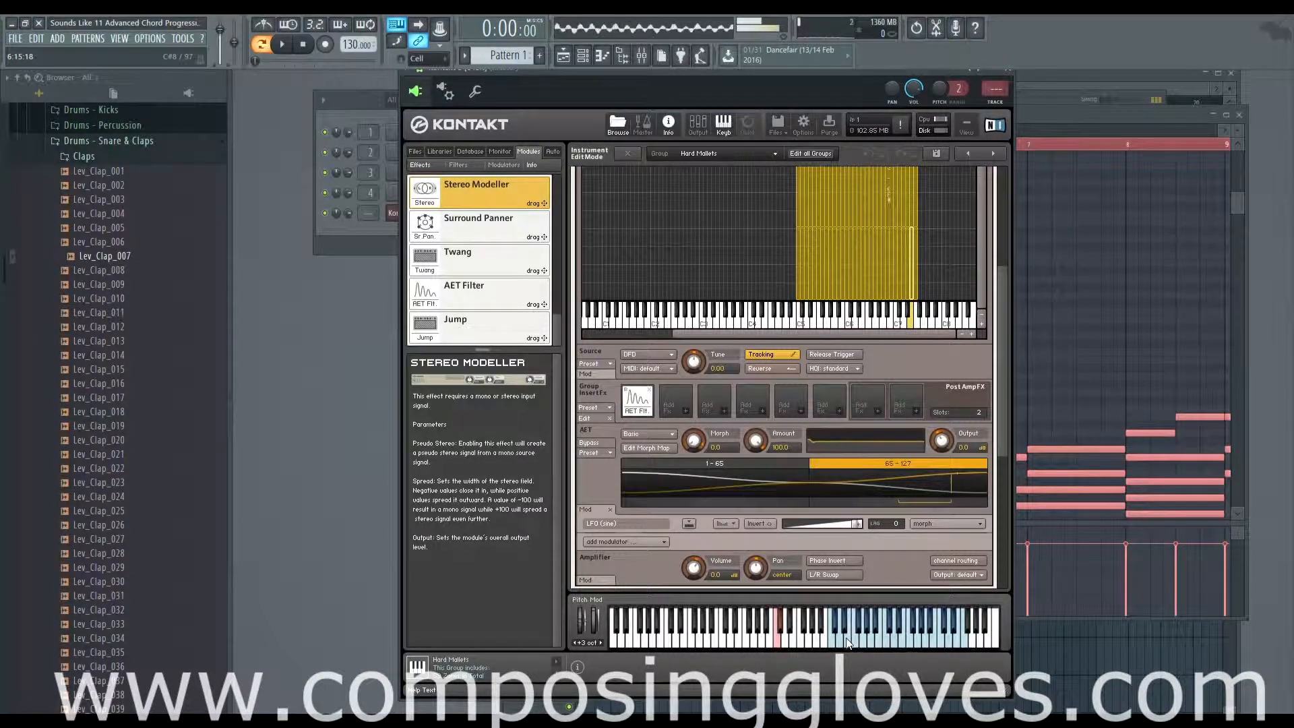
pyautogui.click(896, 643)
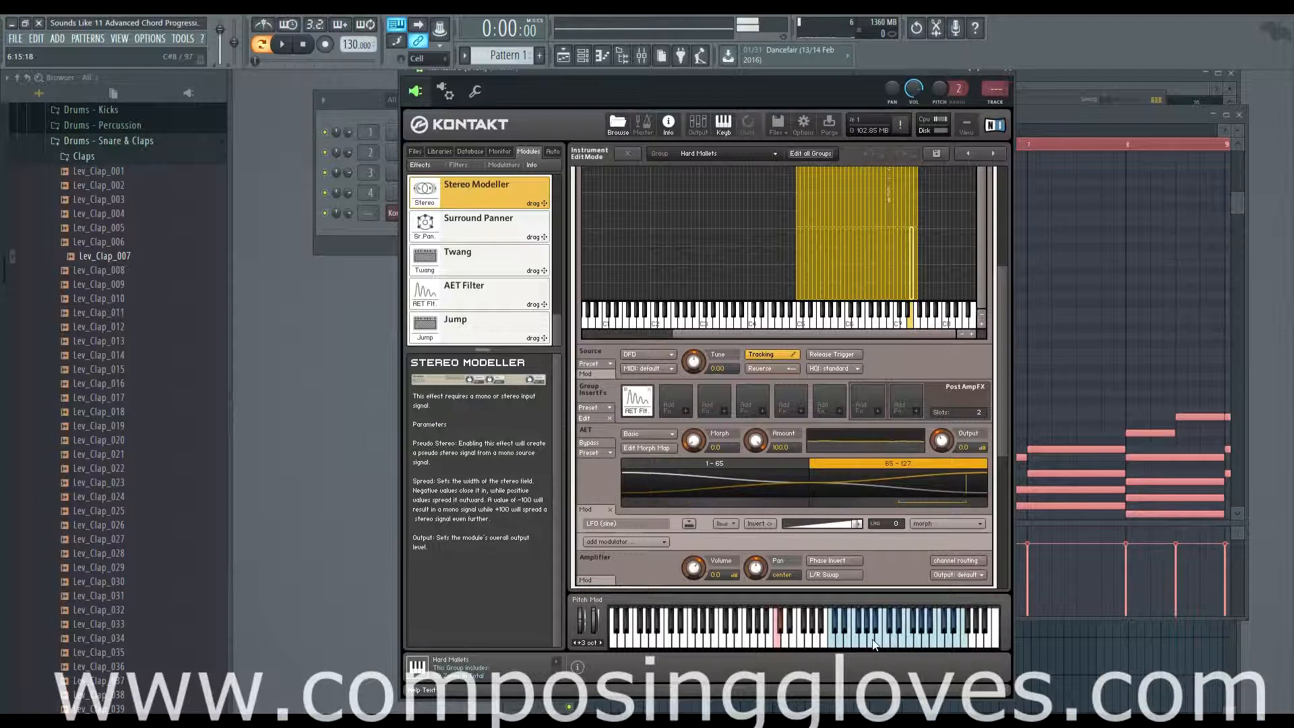
pyautogui.click(872, 640)
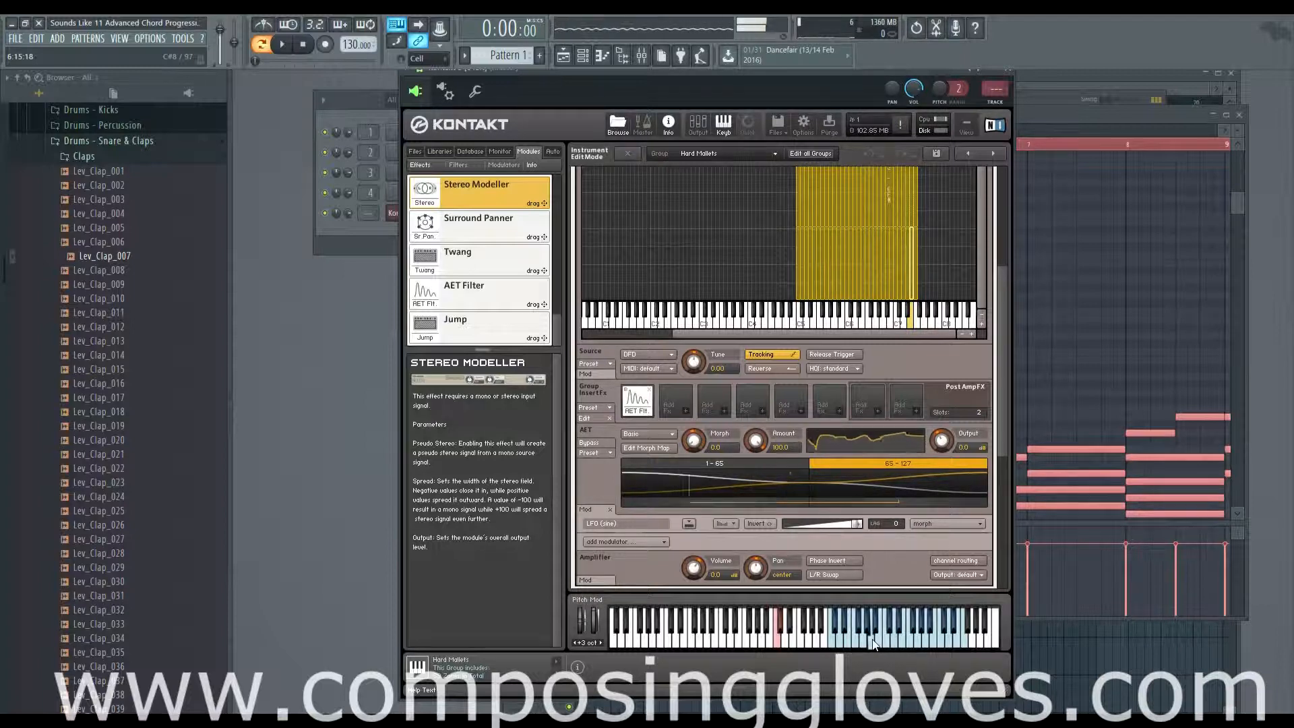
pyautogui.click(963, 644)
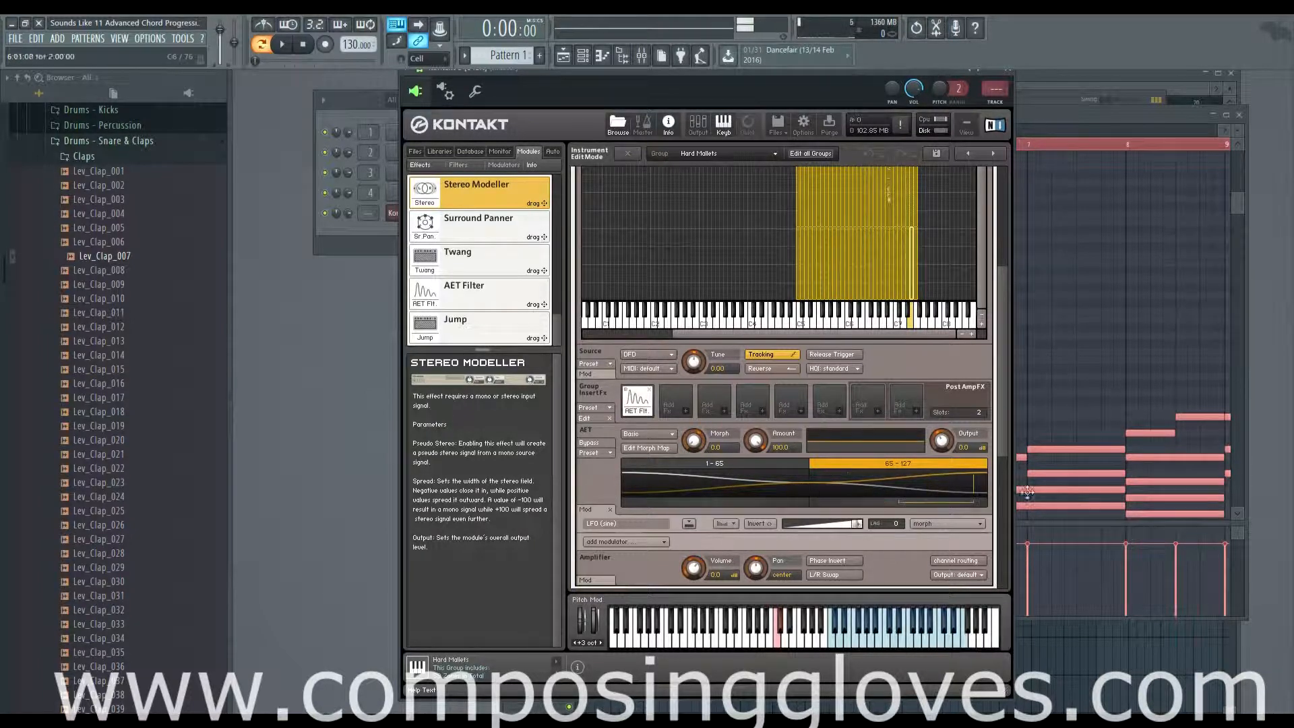
pyautogui.moveTo(1002, 447); pyautogui.dragTo(991, 399)
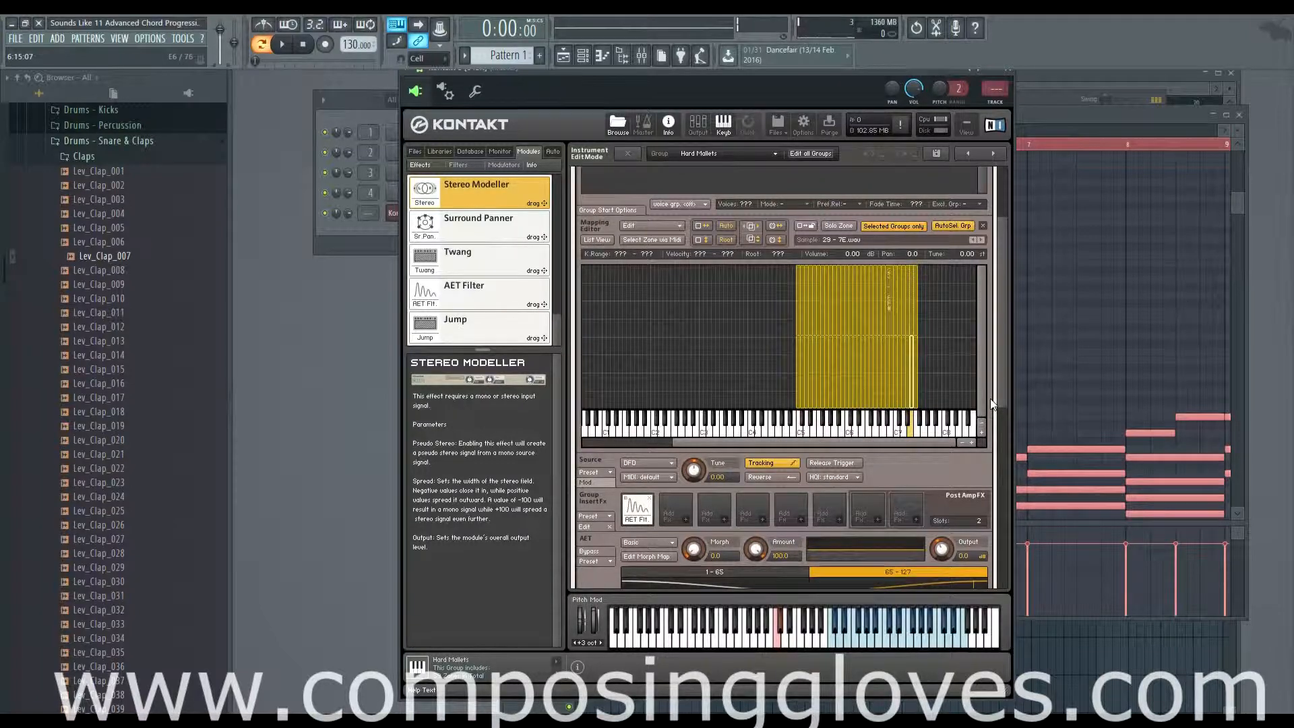